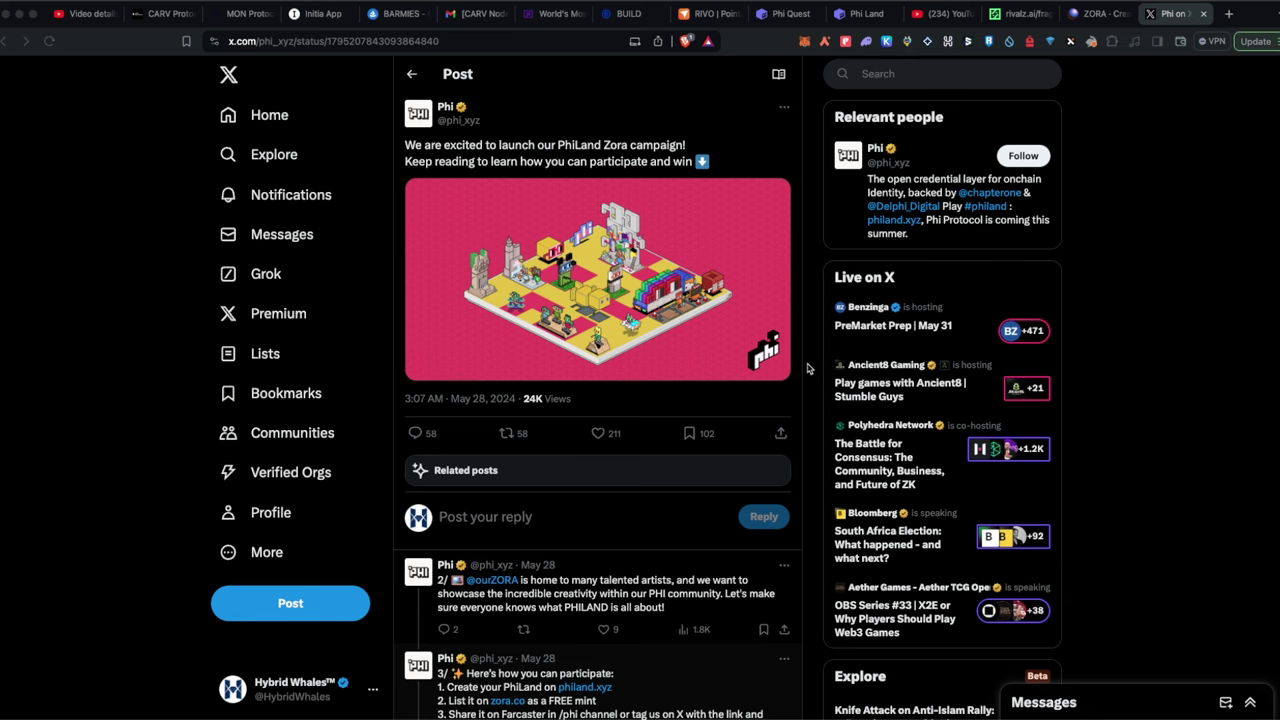
Step: Review Phi's X profile and read through its PhiLand Zora campaign thread for the participation instructions
key("super+bracketleft")
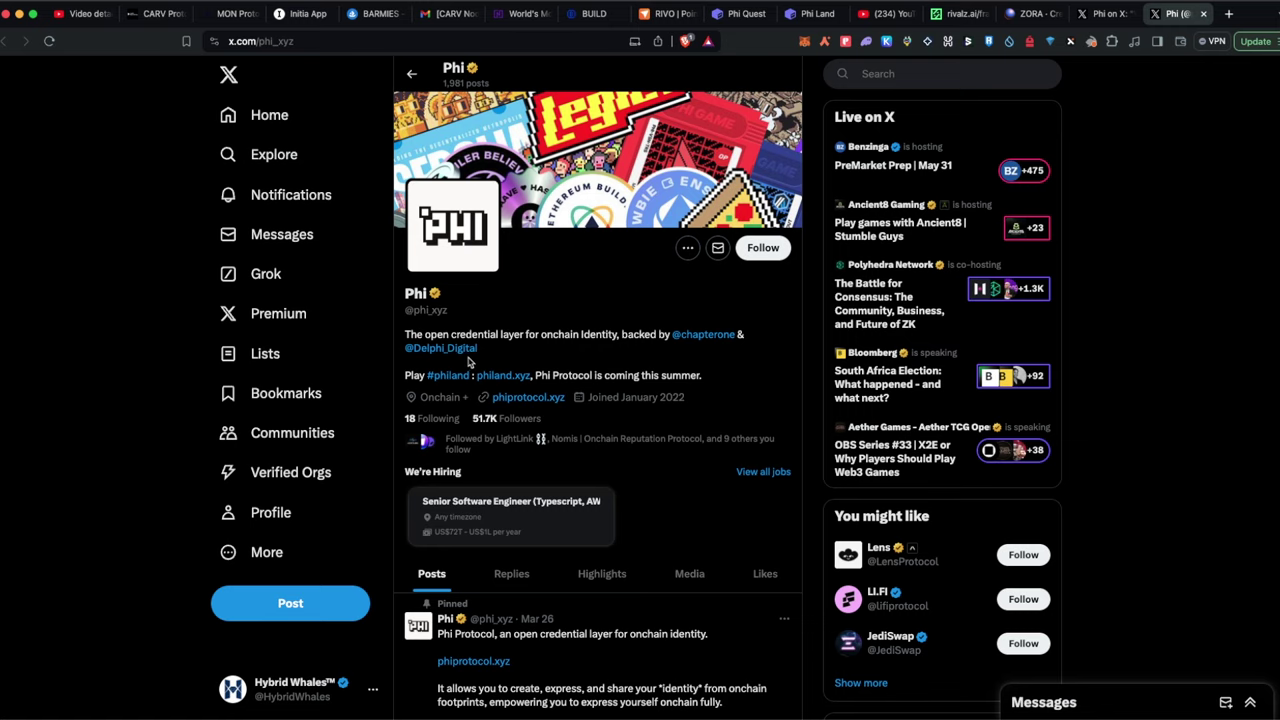
left_click(1100, 14)
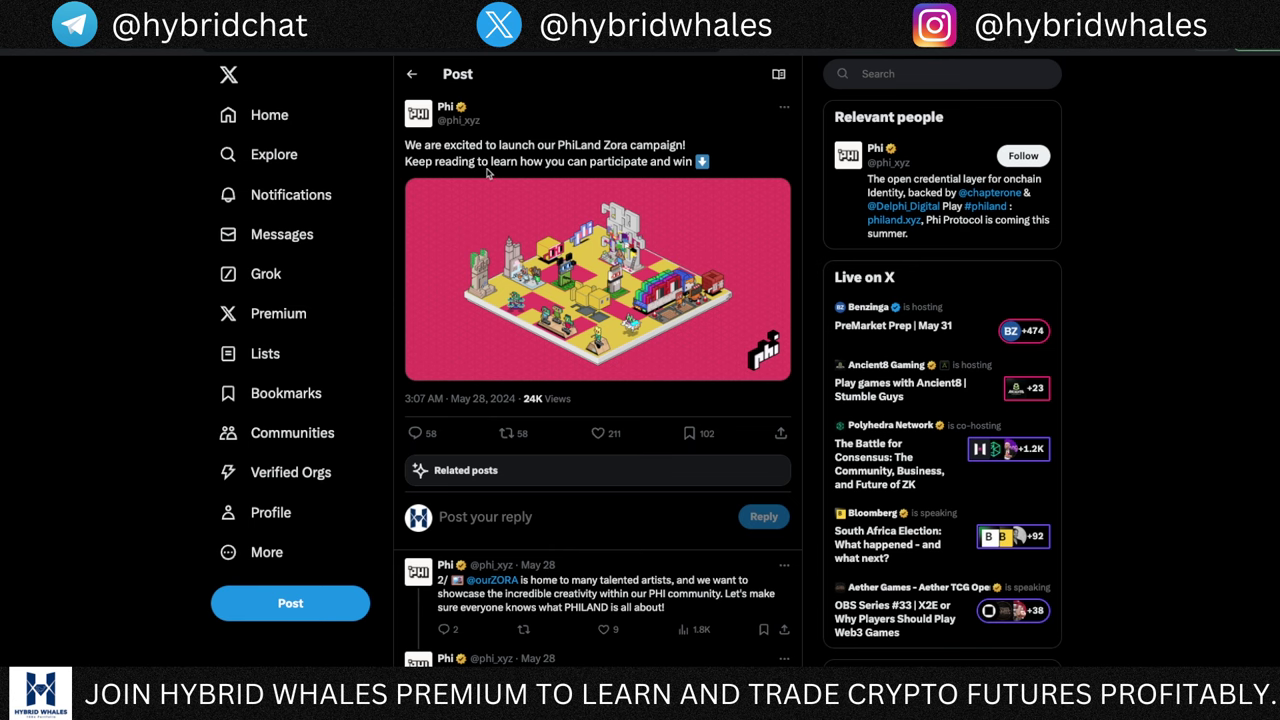
scroll(590, 172, "down", 2)
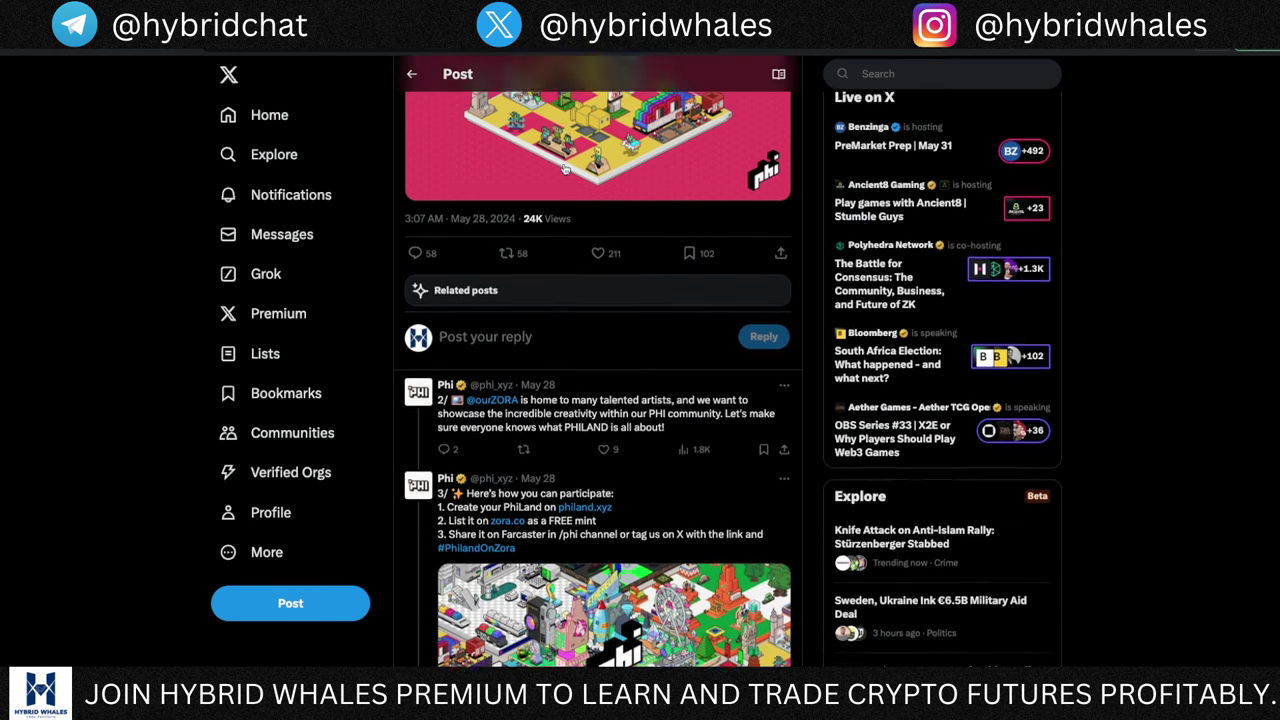
scroll(565, 170, "down", 1)
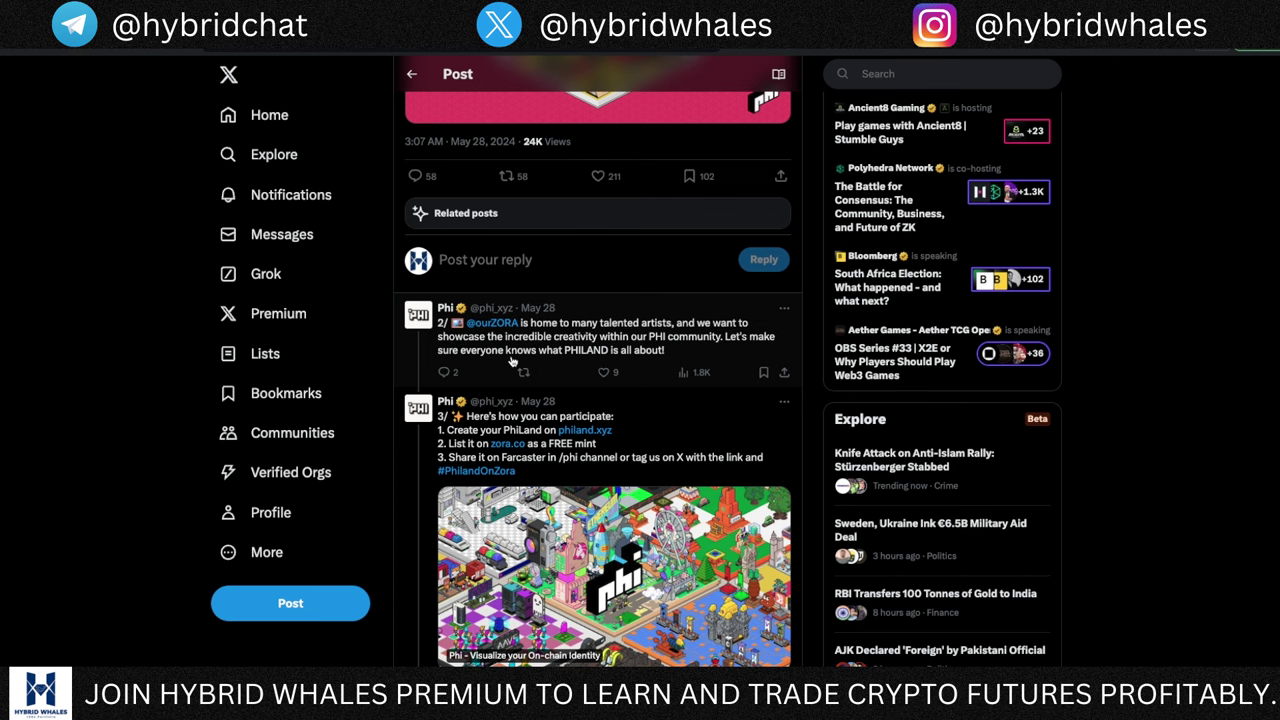
scroll(558, 362, "down", 2)
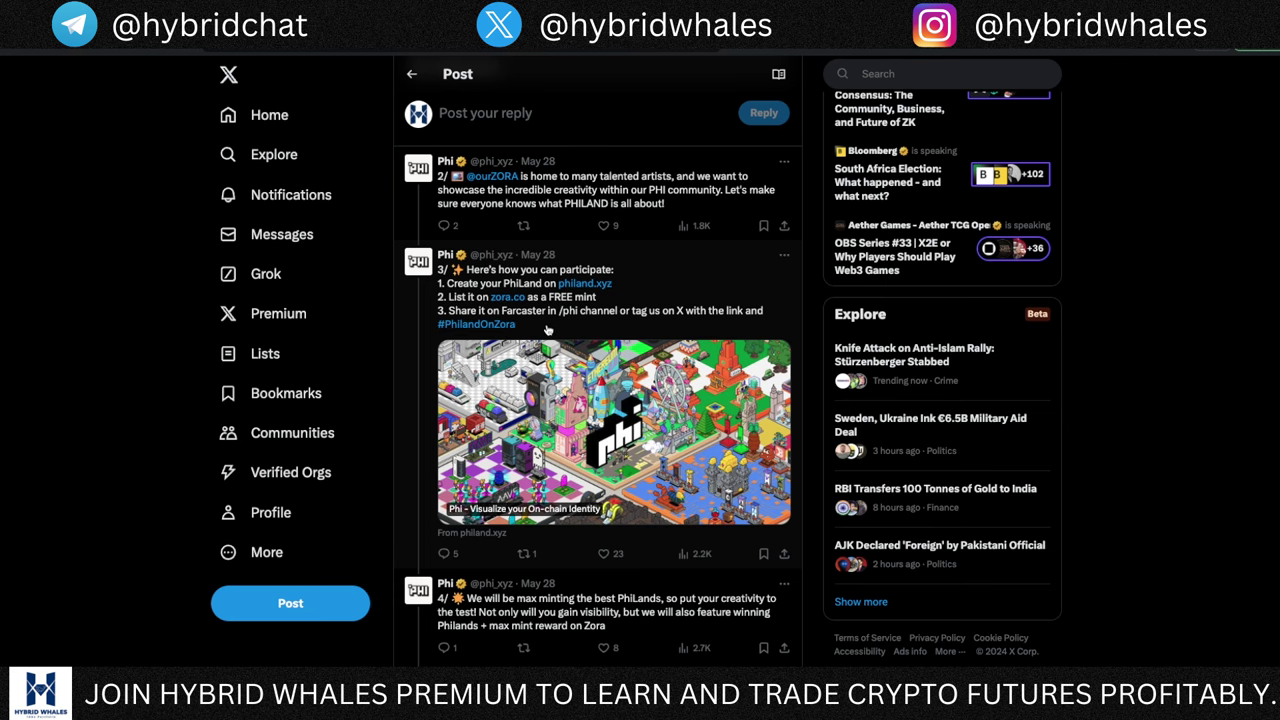
scroll(722, 267, "down", 3)
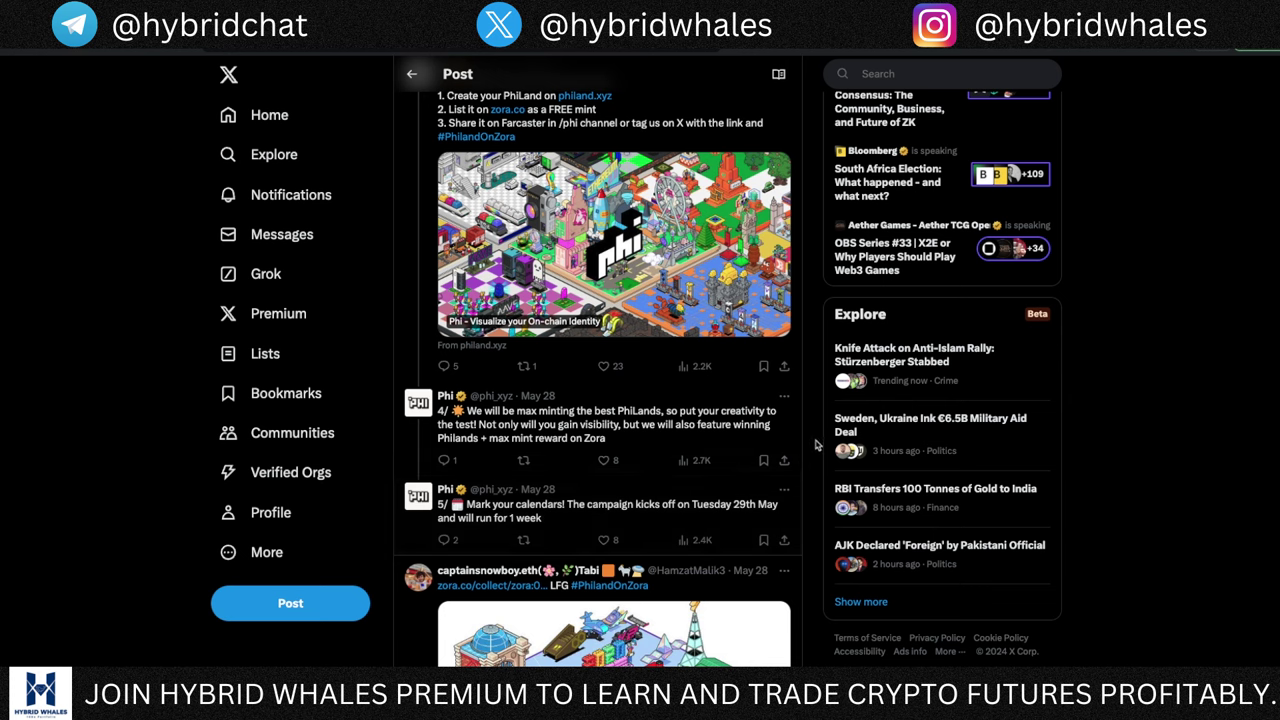
scroll(815, 445, "up", 8)
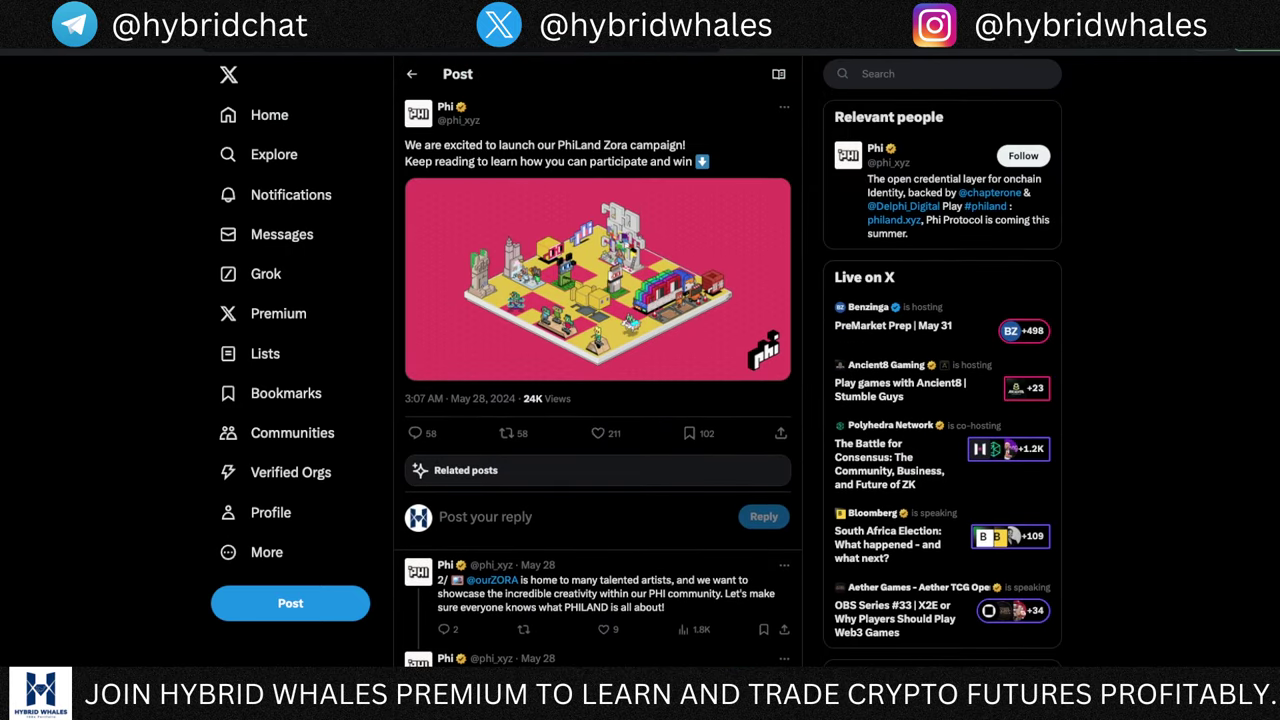
Step: Switch to the Phi Quest page, browse the quest list and check eligibility for all quests
left_click(633, 118)
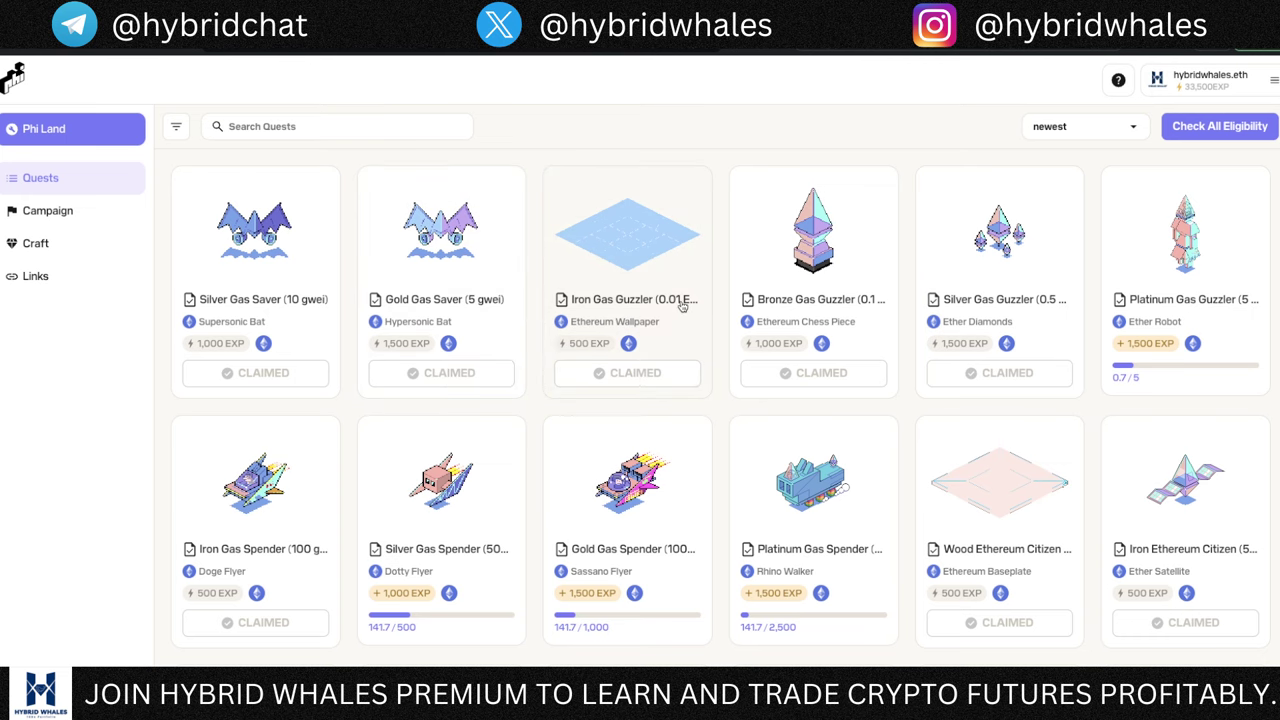
scroll(675, 310, "down", 3)
scroll(676, 330, "down", 15)
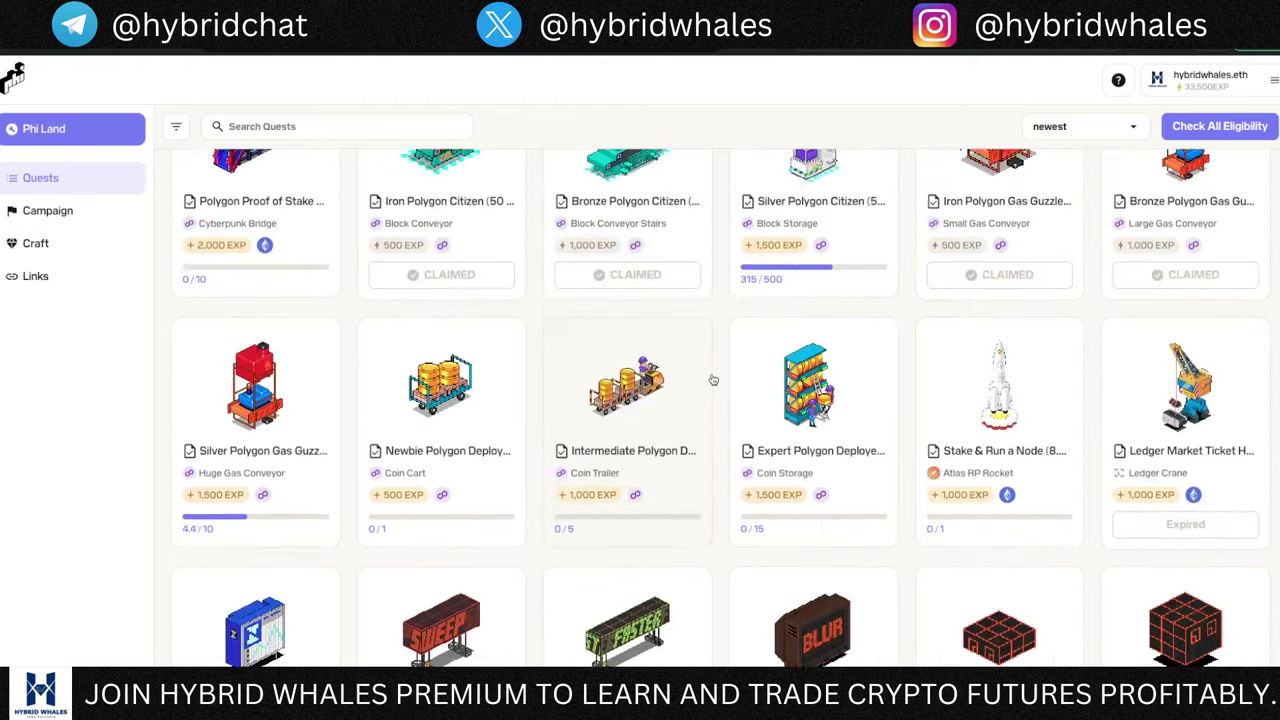
scroll(711, 377, "up", 18)
left_click(1189, 127)
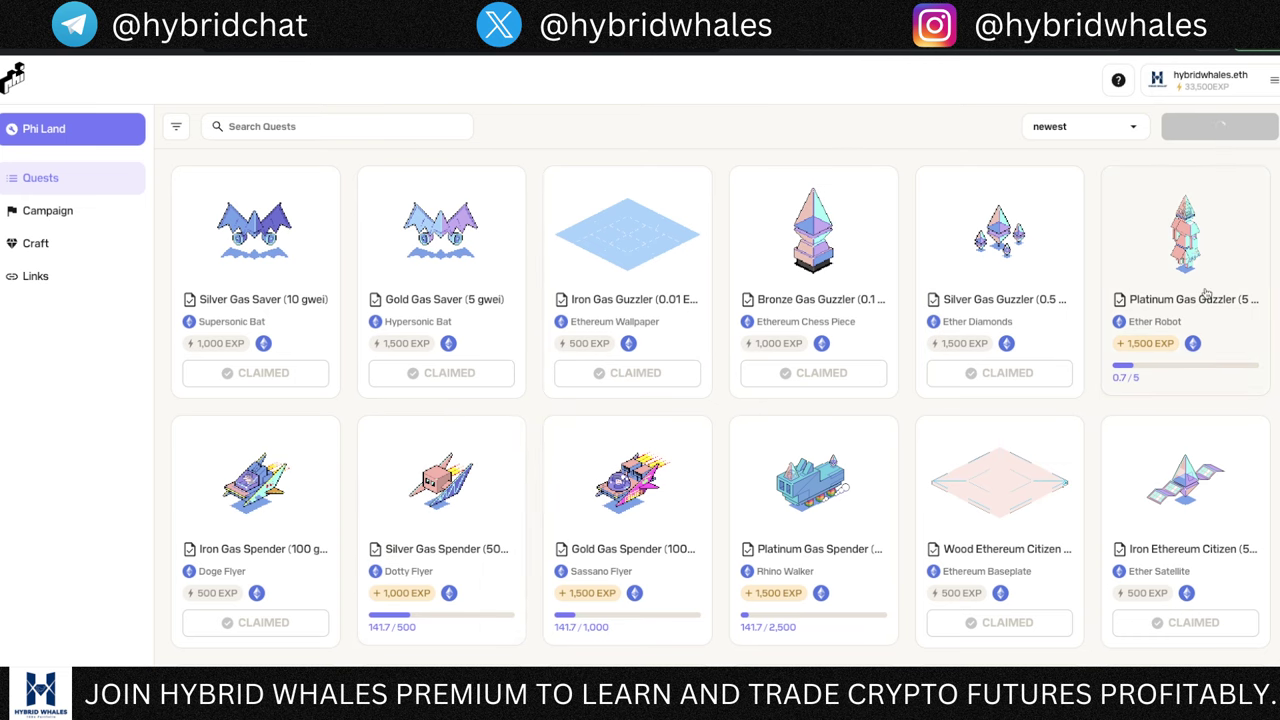
scroll(739, 388, "down", 5)
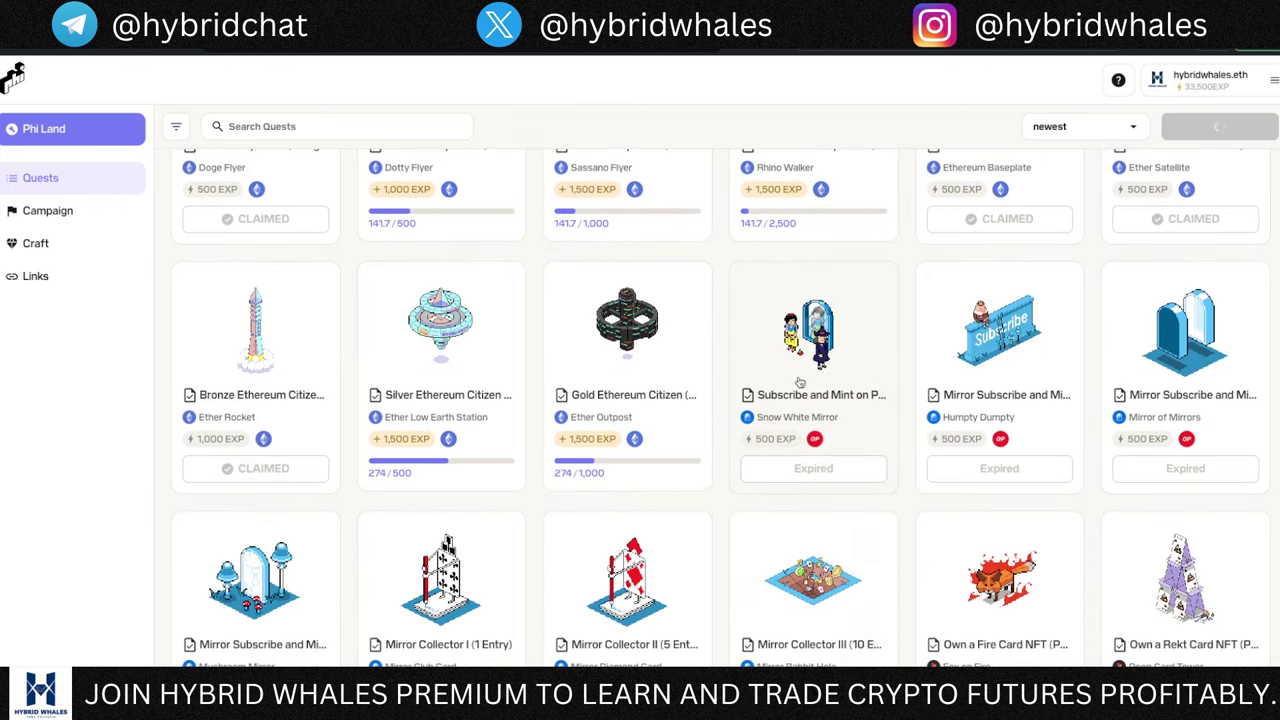
scroll(739, 388, "down", 10)
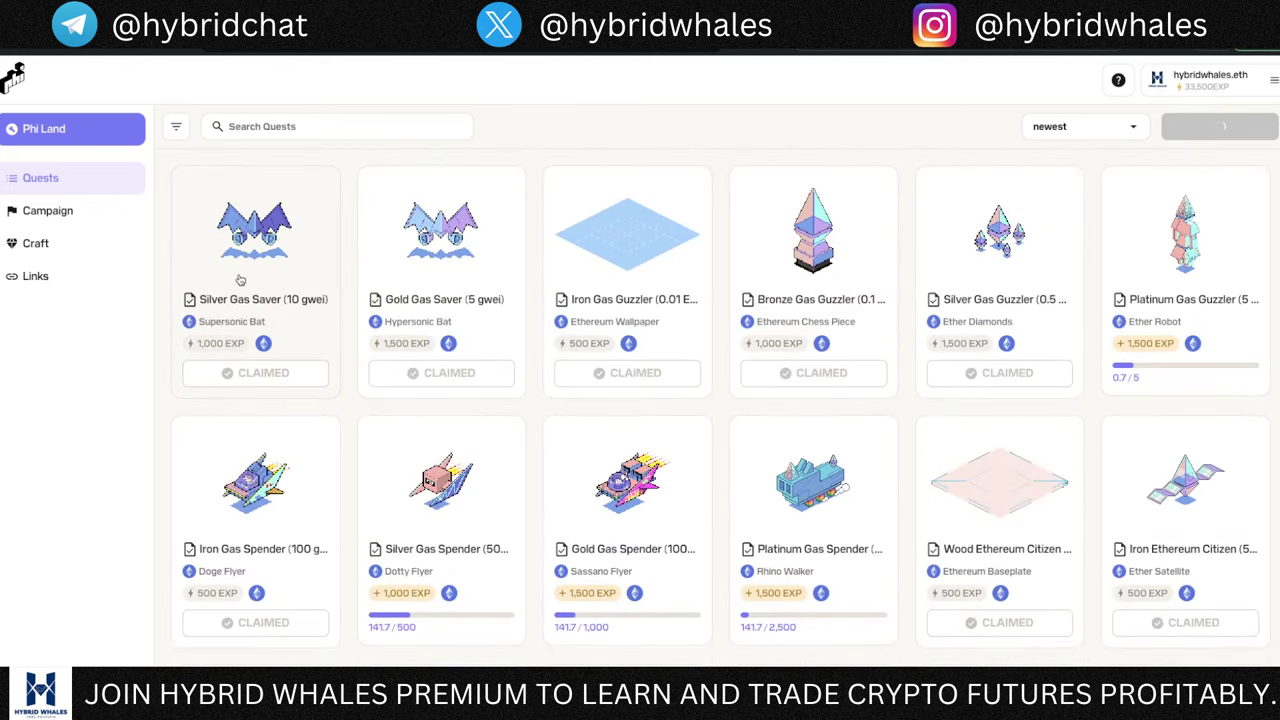
Step: View the requirements of the Silver Gas Saver quest (Supersonic Bat), then return to the quest list
left_click(258, 240)
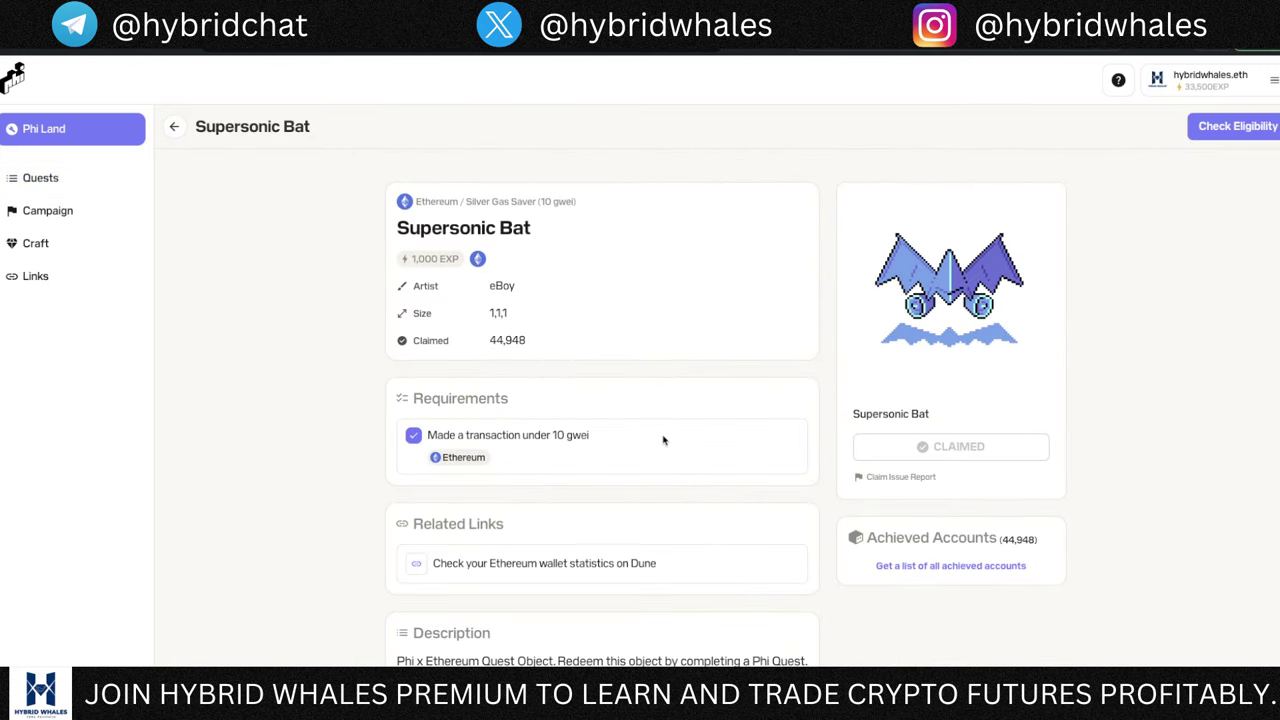
left_click_drag(420, 436, 456, 436)
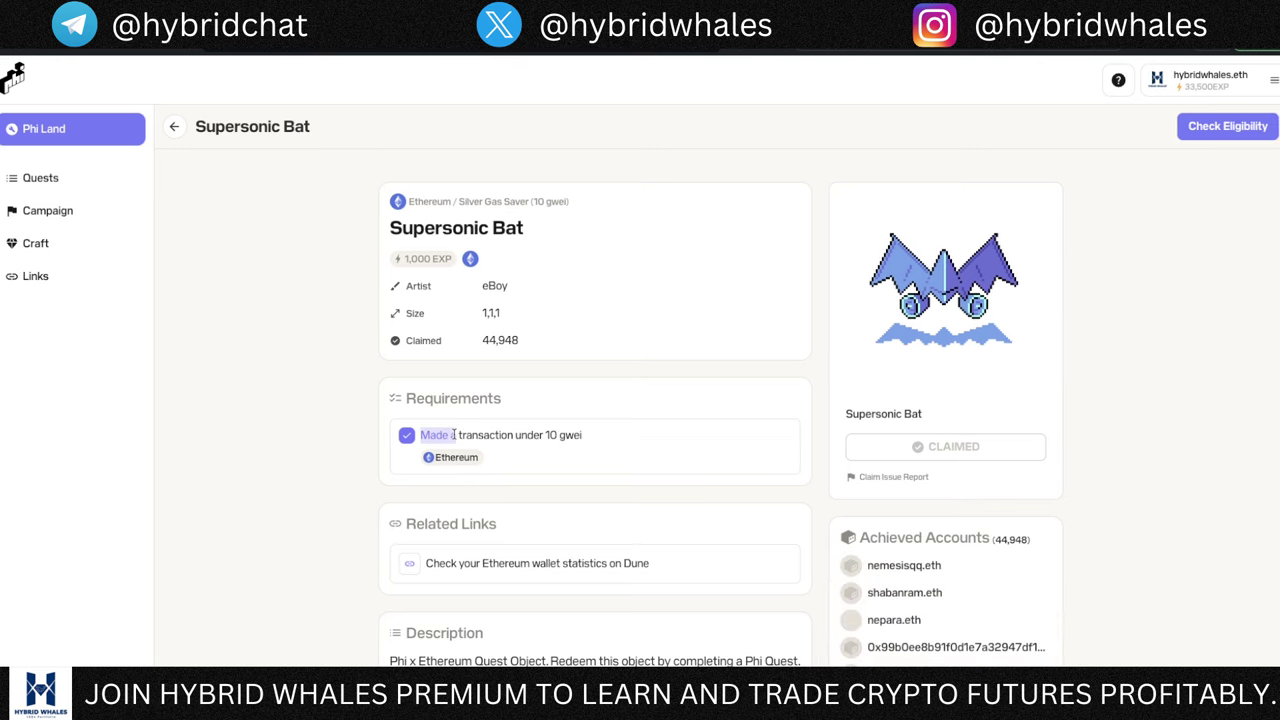
left_click(501, 436)
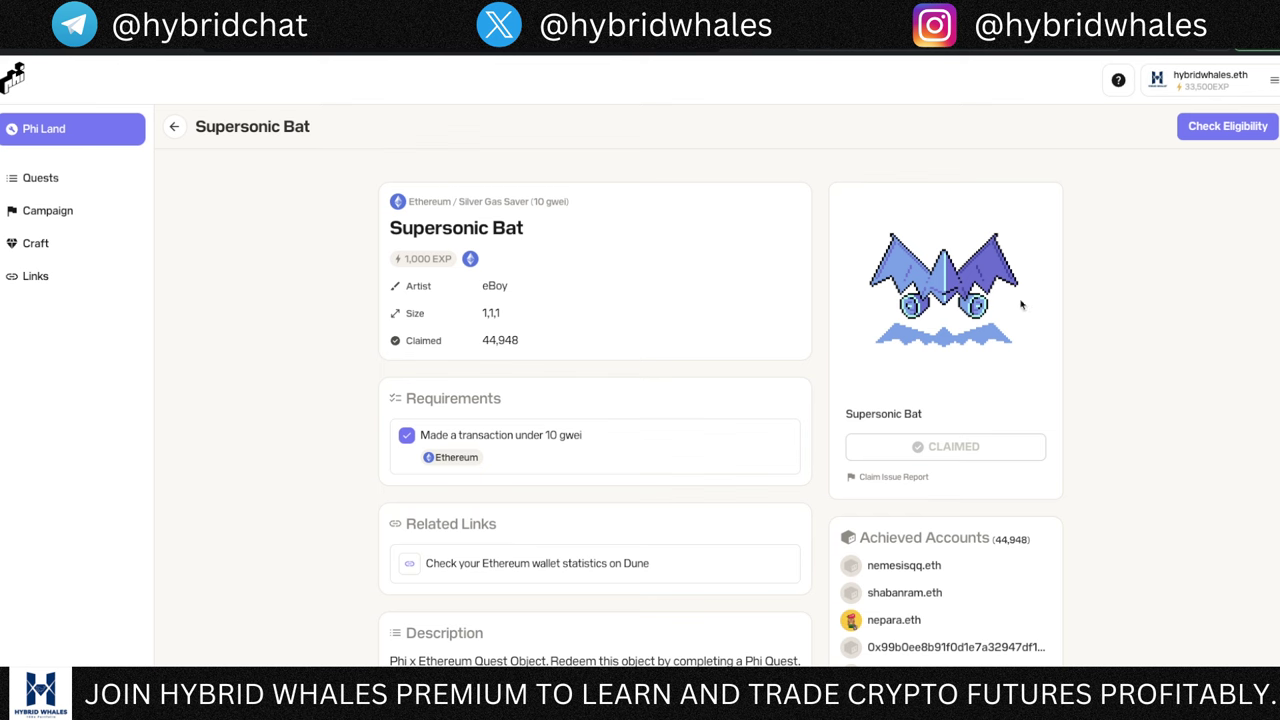
left_click(175, 127)
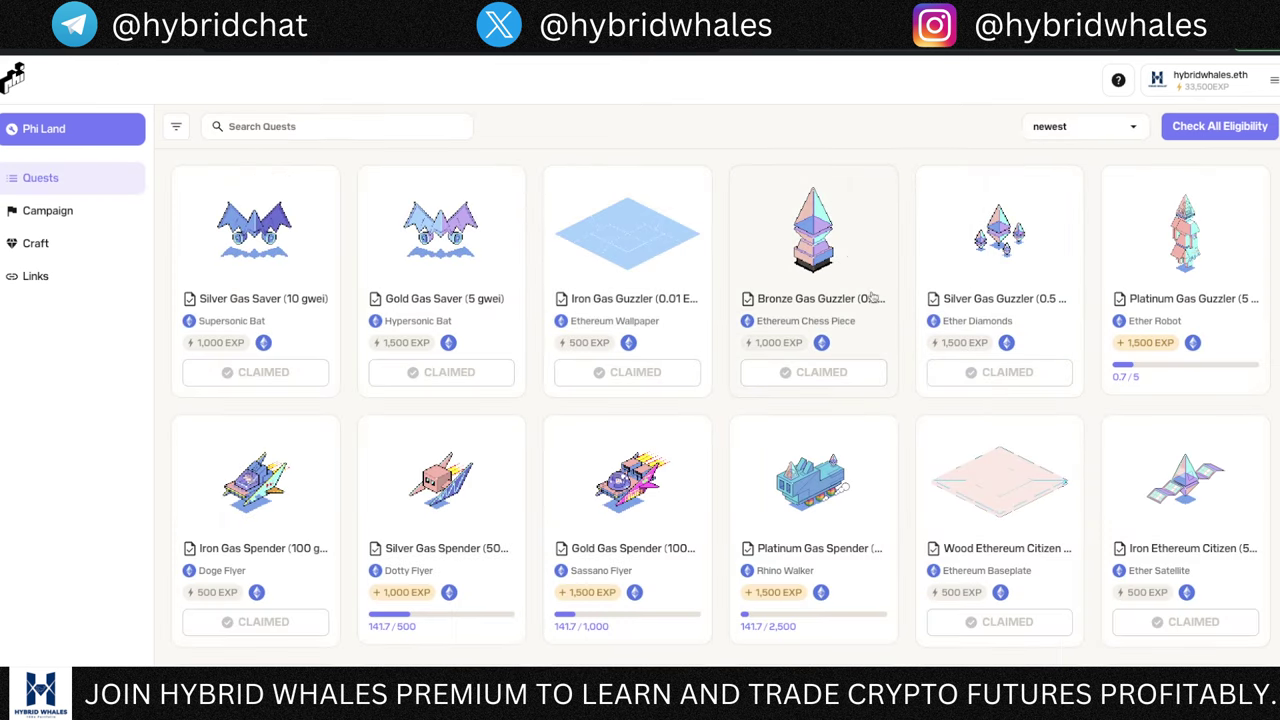
Step: Examine the Silver Gas Guzzler quest (Ether Diamonds) for its requirement and achieved accounts, then return to the quest list
left_click(1019, 263)
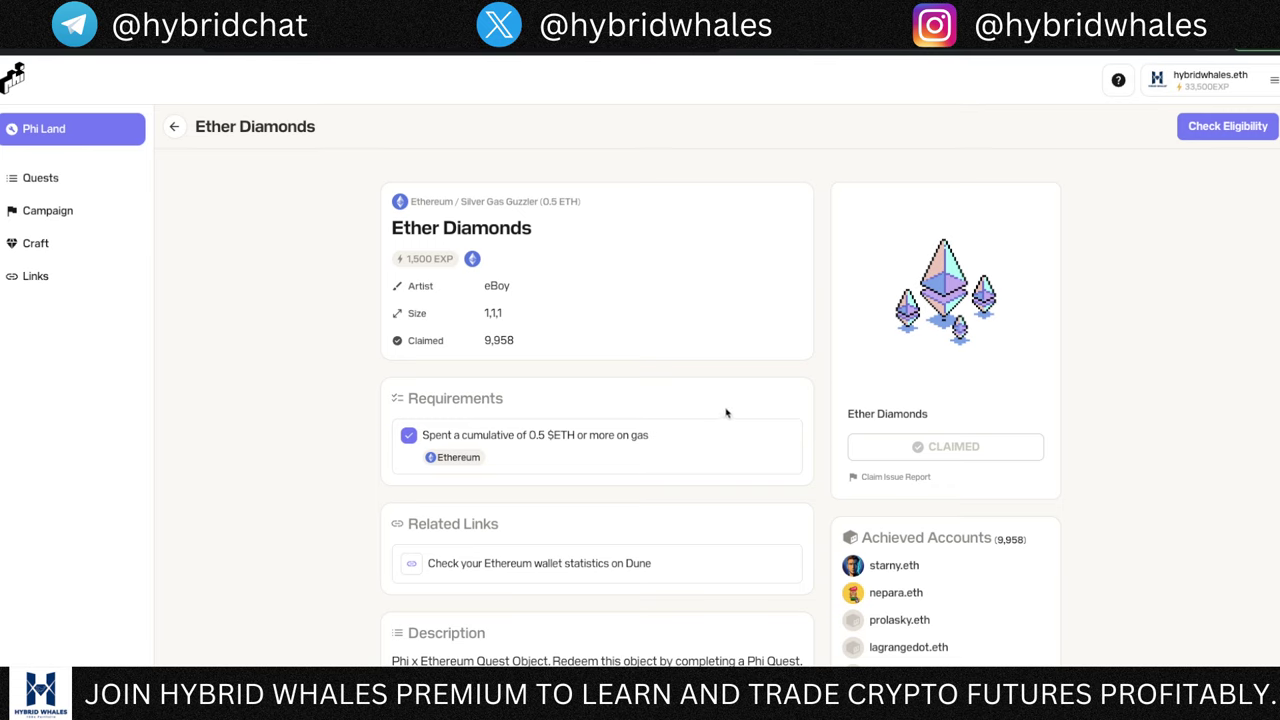
left_click_drag(995, 539, 1038, 542)
left_click(1023, 539)
left_click(174, 126)
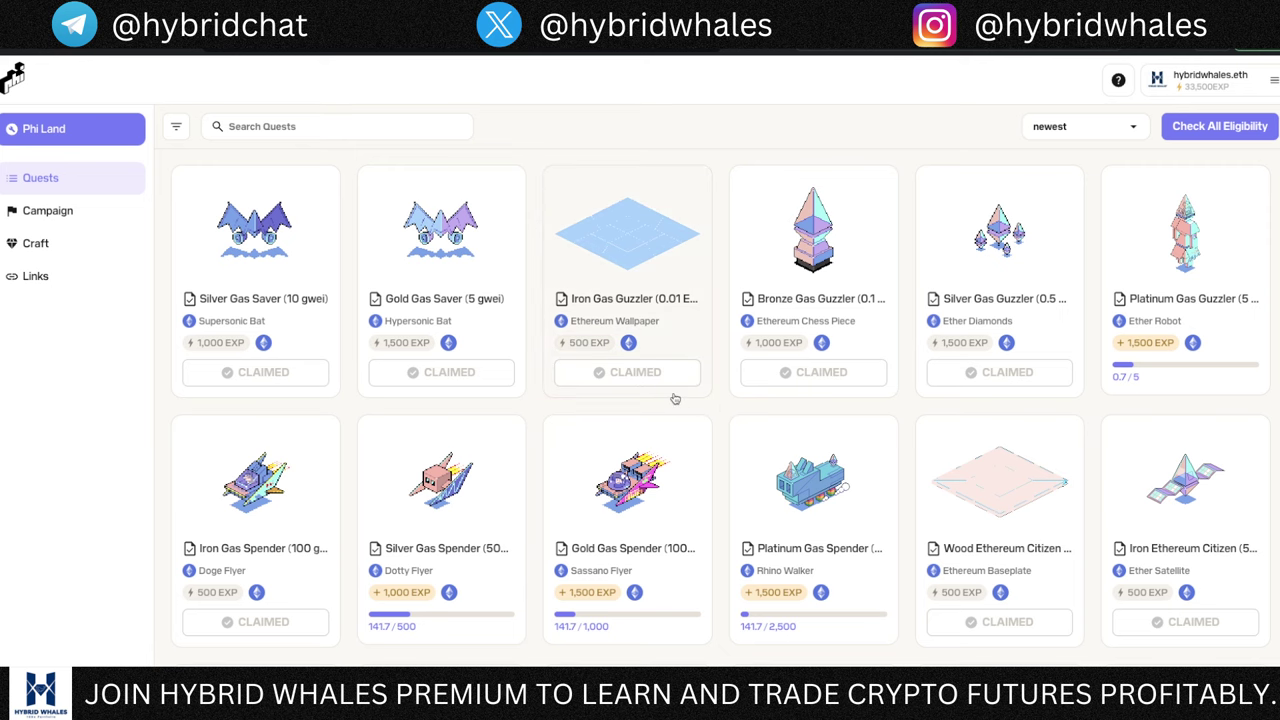
Step: Look through the whole quest list for quests whose objects can be claimed
scroll(563, 405, "down", 10)
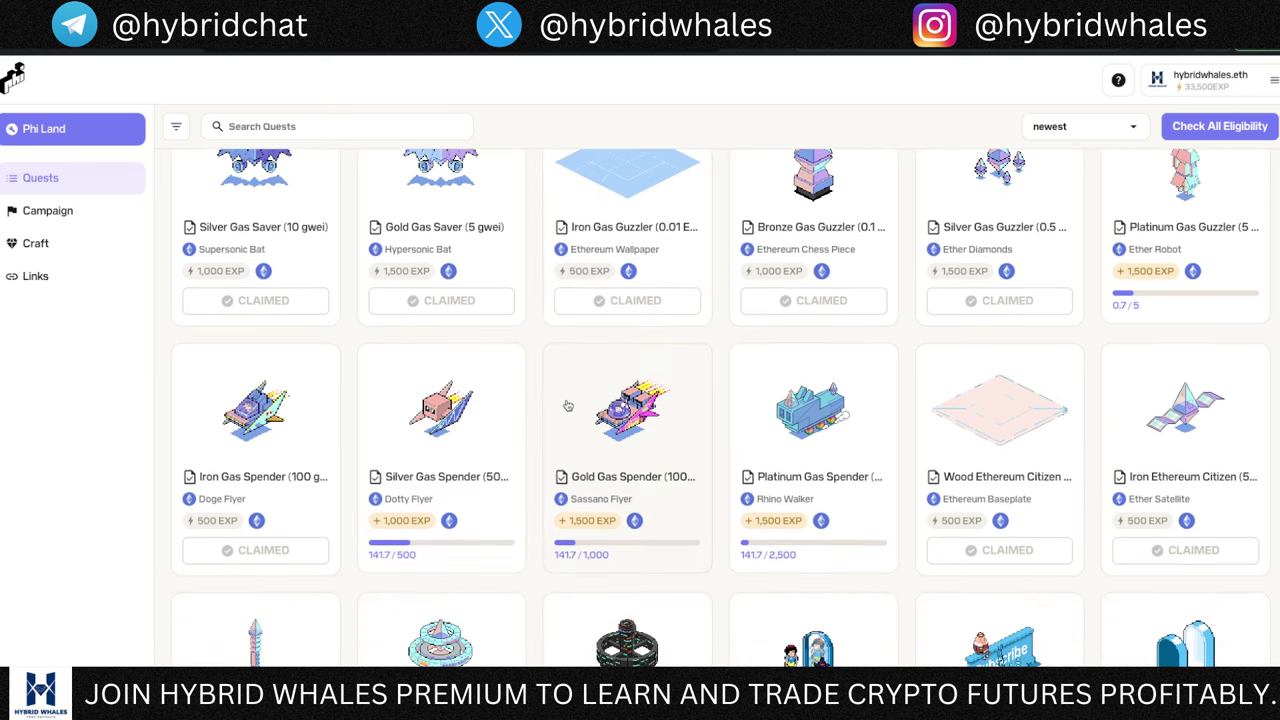
scroll(575, 407, "down", 15)
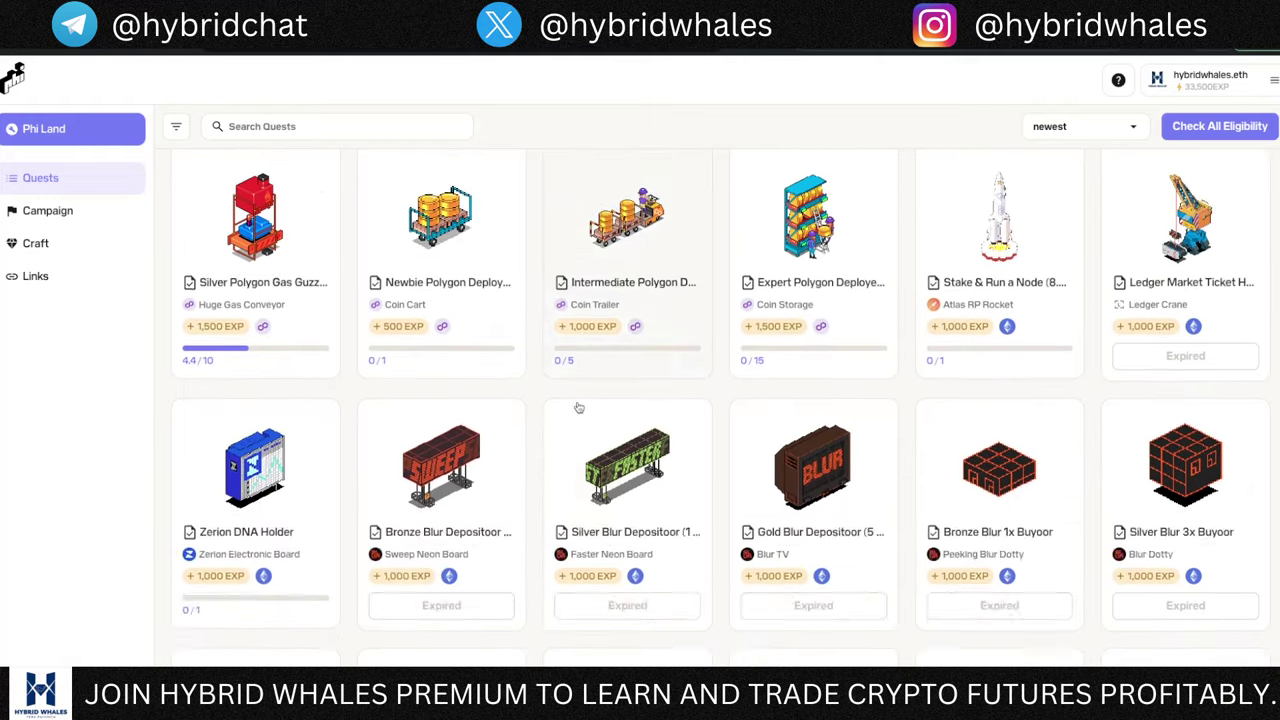
scroll(579, 404, "down", 8)
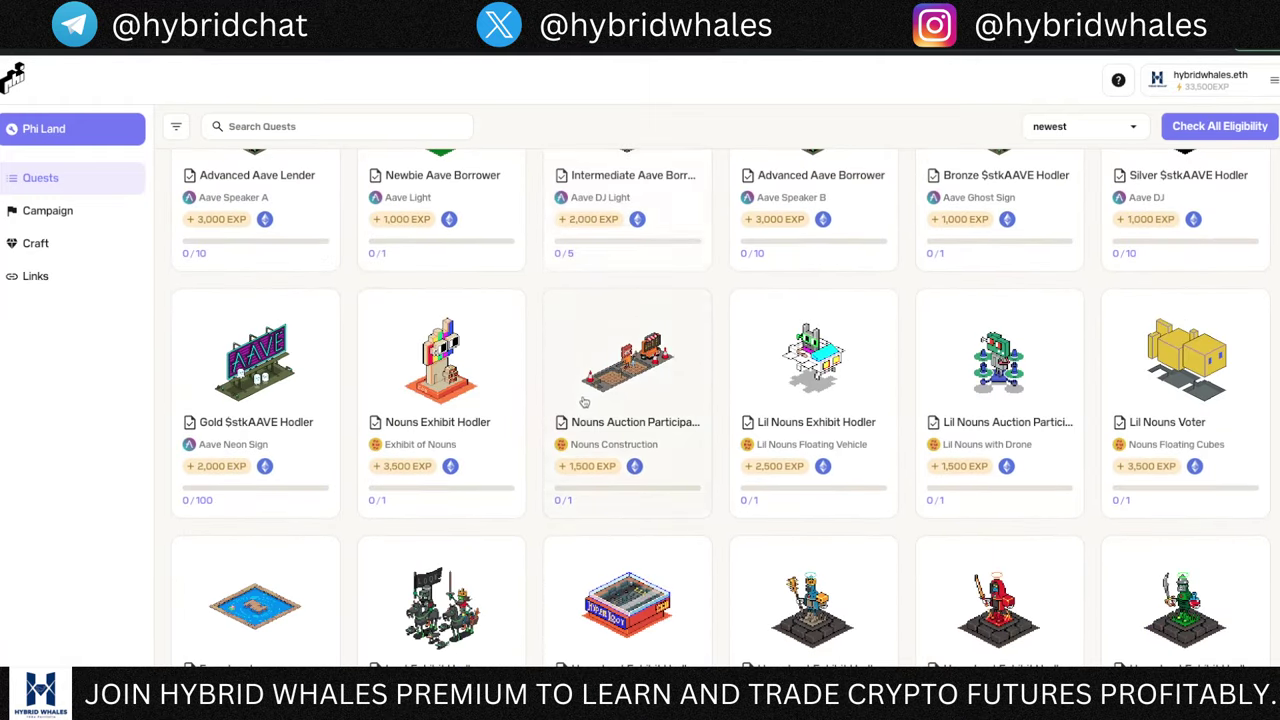
scroll(579, 398, "down", 5)
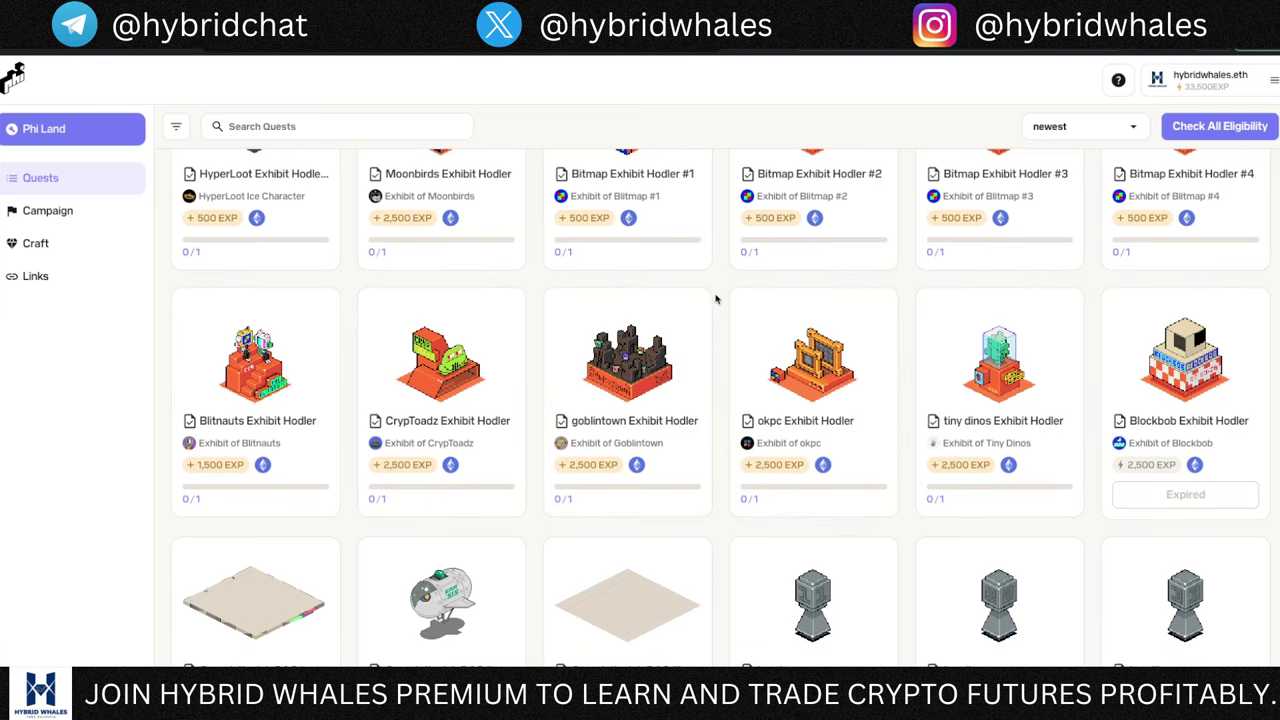
scroll(716, 296, "down", 5)
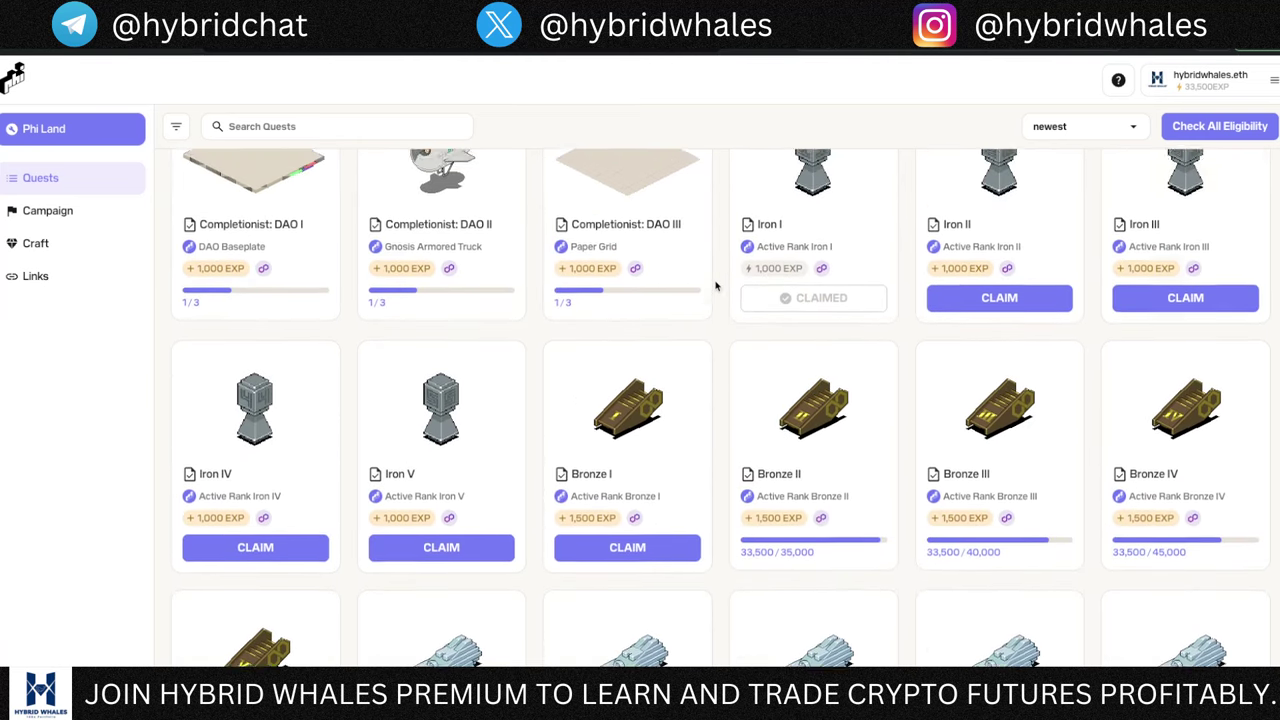
scroll(389, 491, "down", 8)
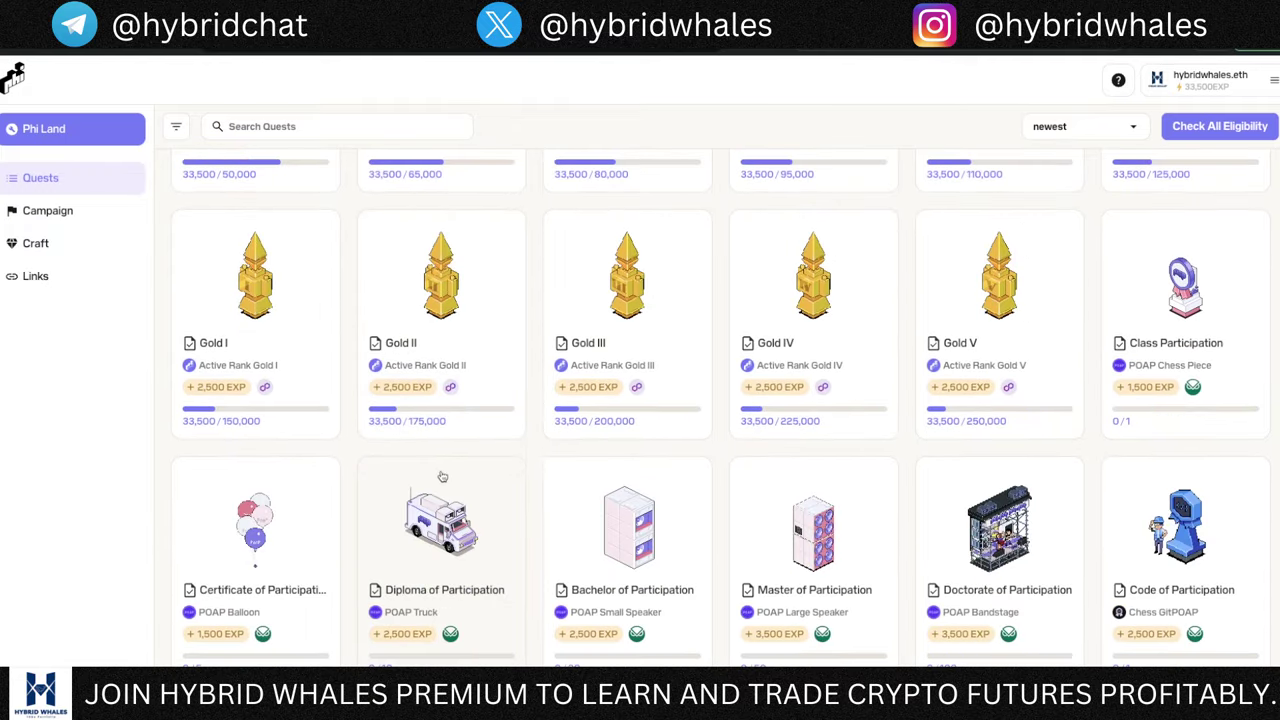
scroll(620, 461, "down", 12)
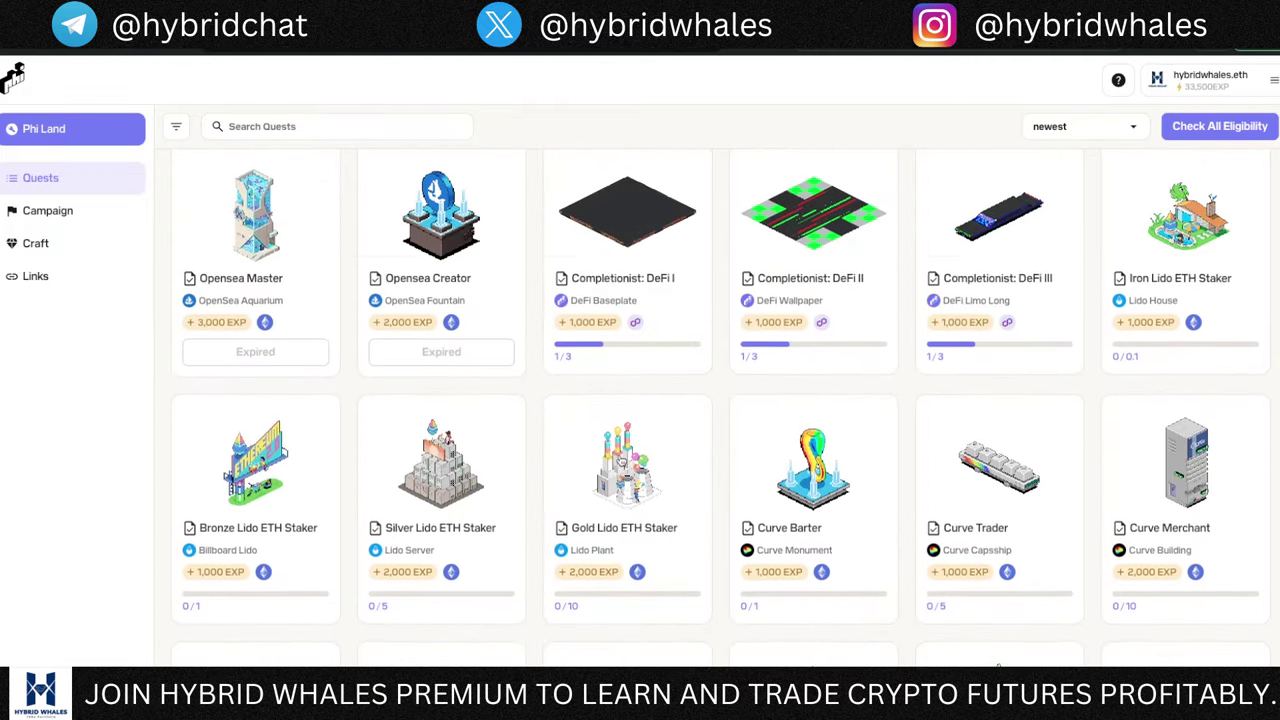
scroll(620, 461, "down", 15)
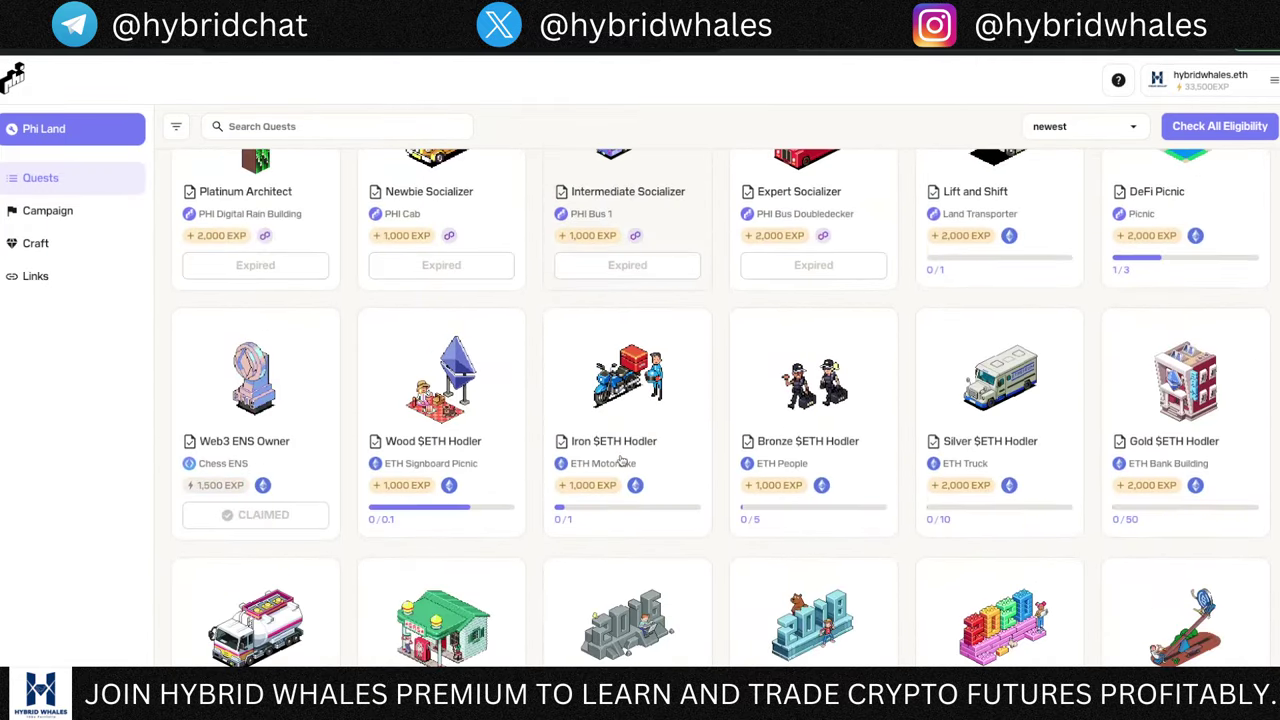
scroll(620, 458, "down", 6)
scroll(620, 458, "up", 10)
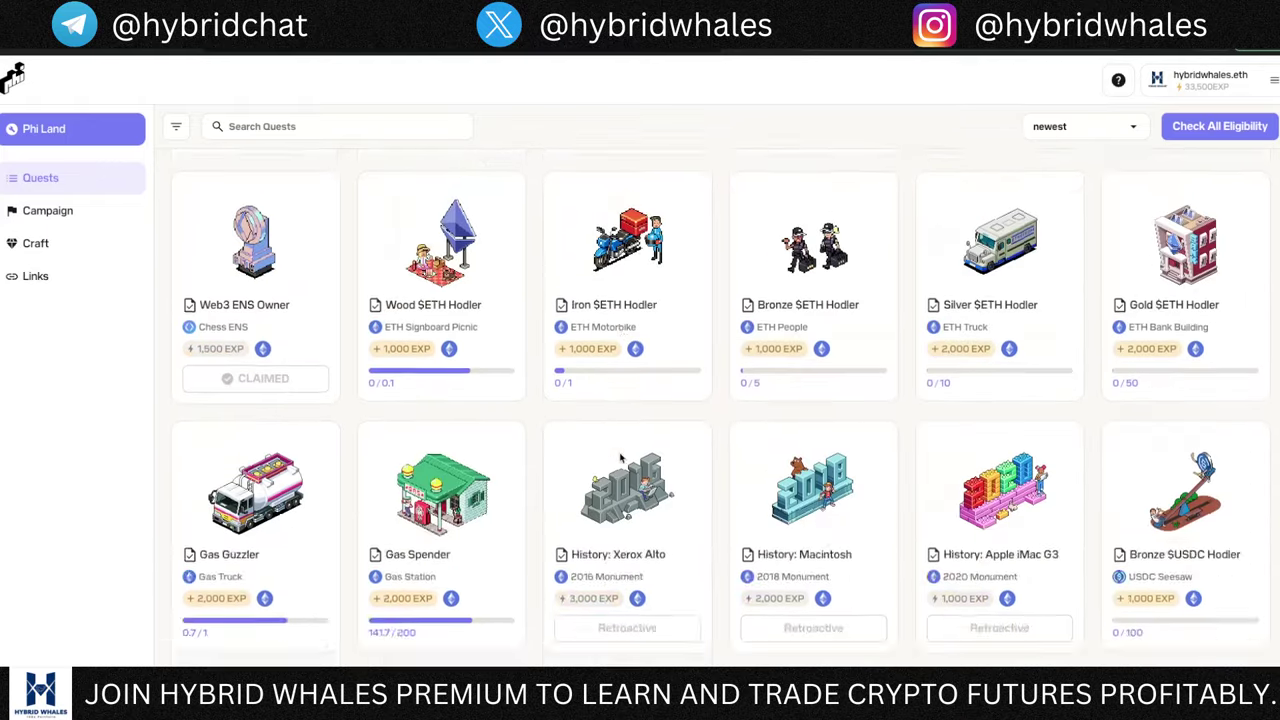
scroll(620, 458, "up", 15)
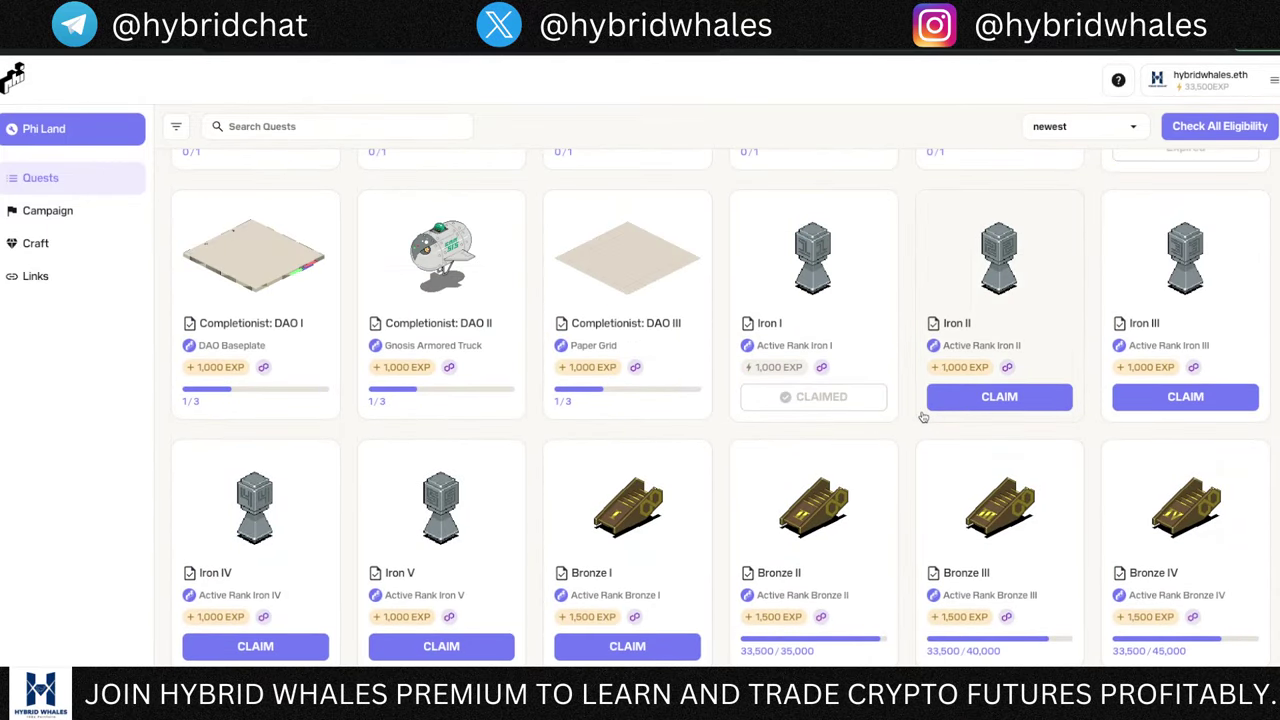
Step: Claim the Iron II quest object, confirm its 0.1 MATIC transaction in the wallet and dismiss the reward dialog
left_click(985, 400)
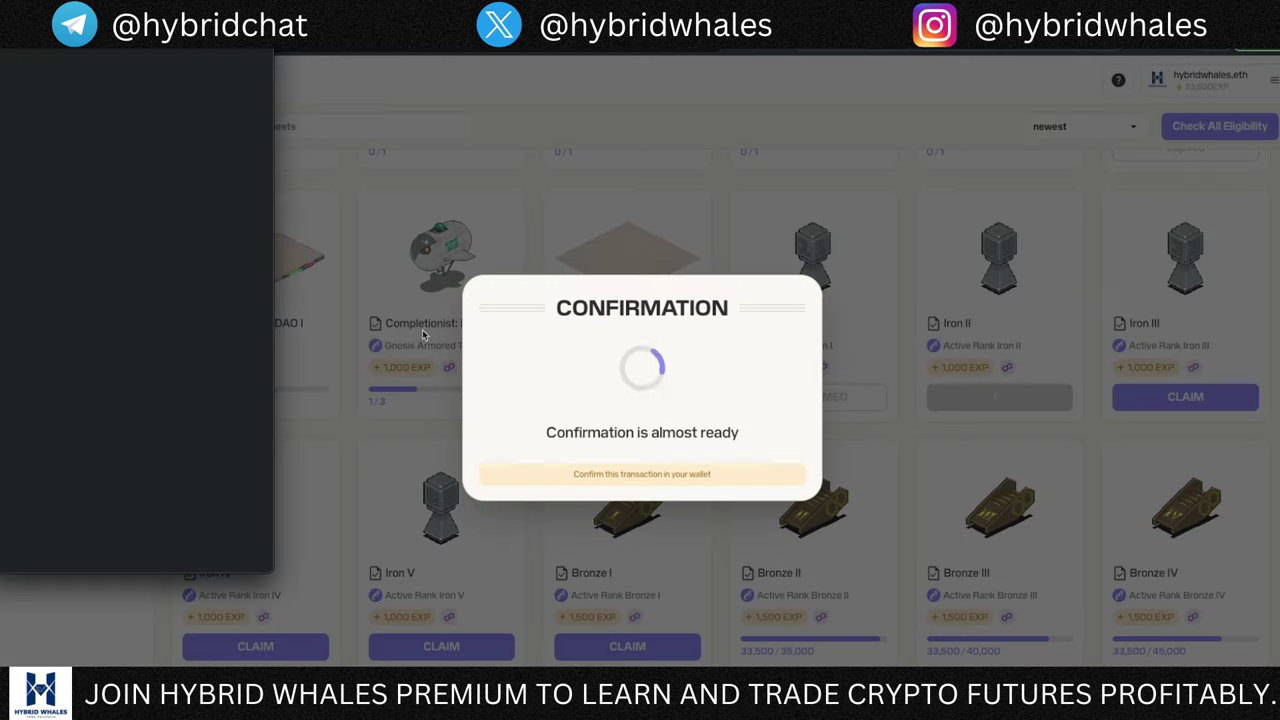
left_click(245, 545)
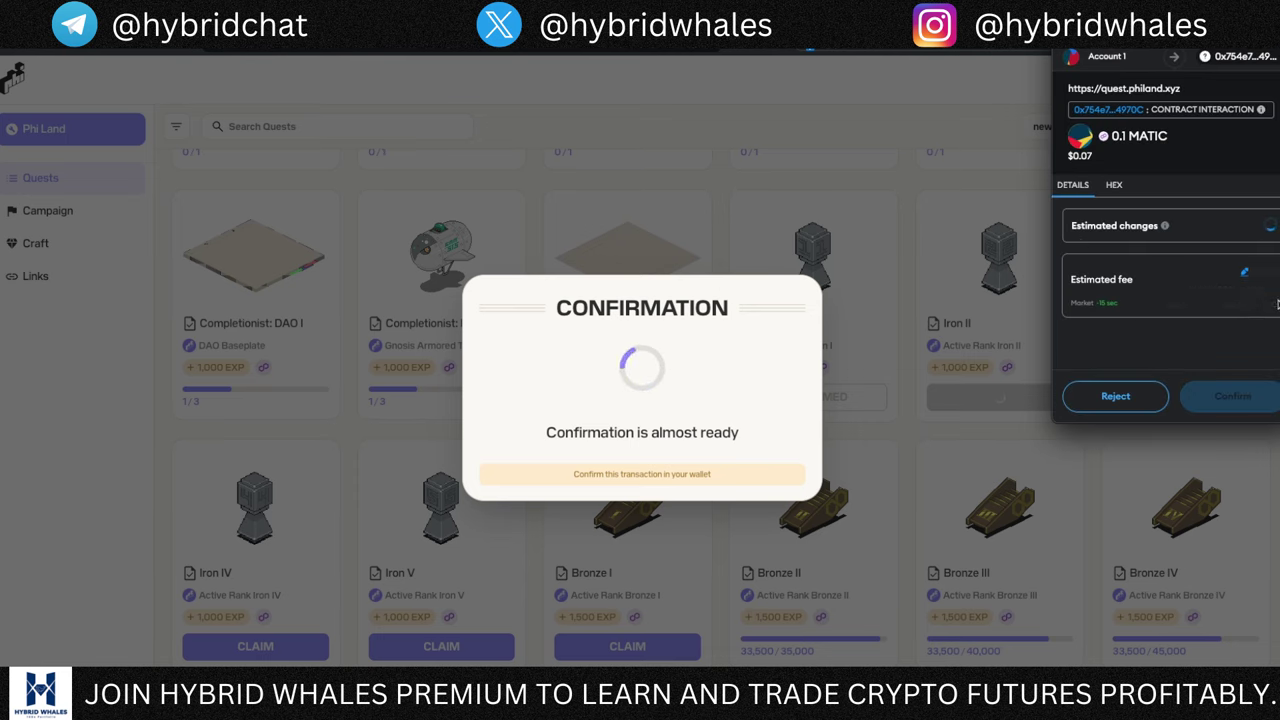
scroll(1240, 333, "down", 1)
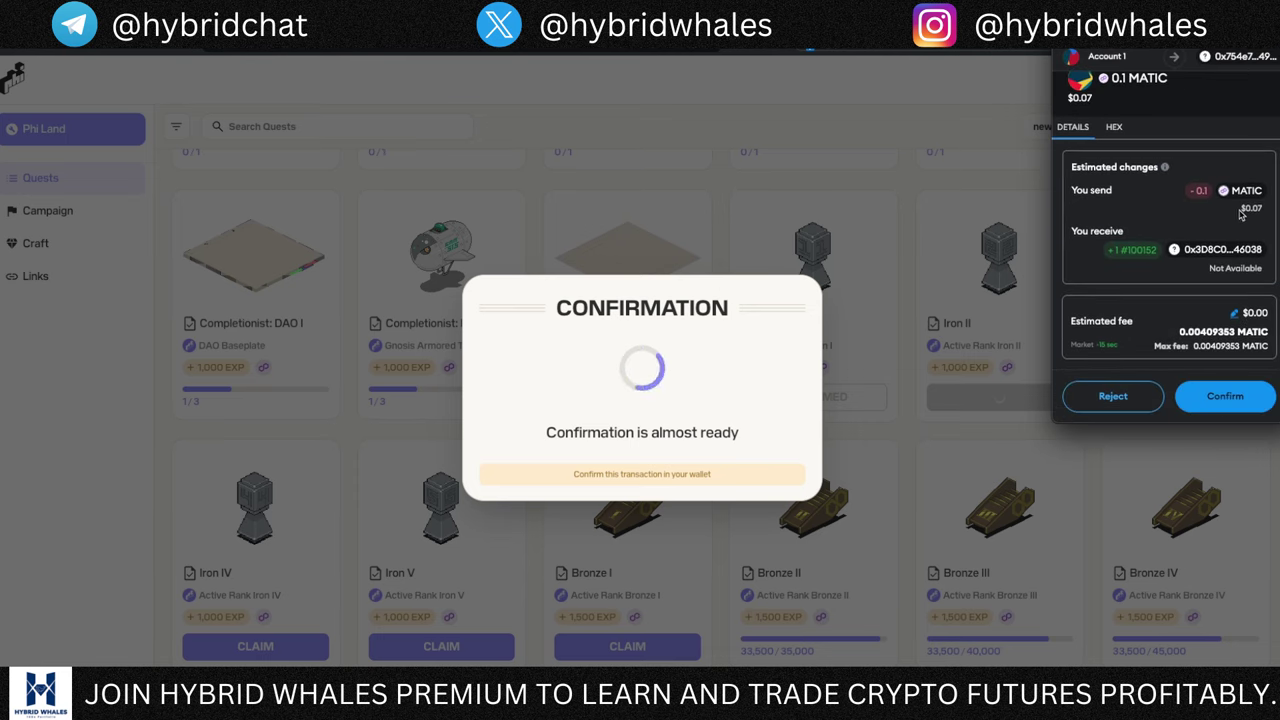
left_click_drag(1240, 210, 1265, 220)
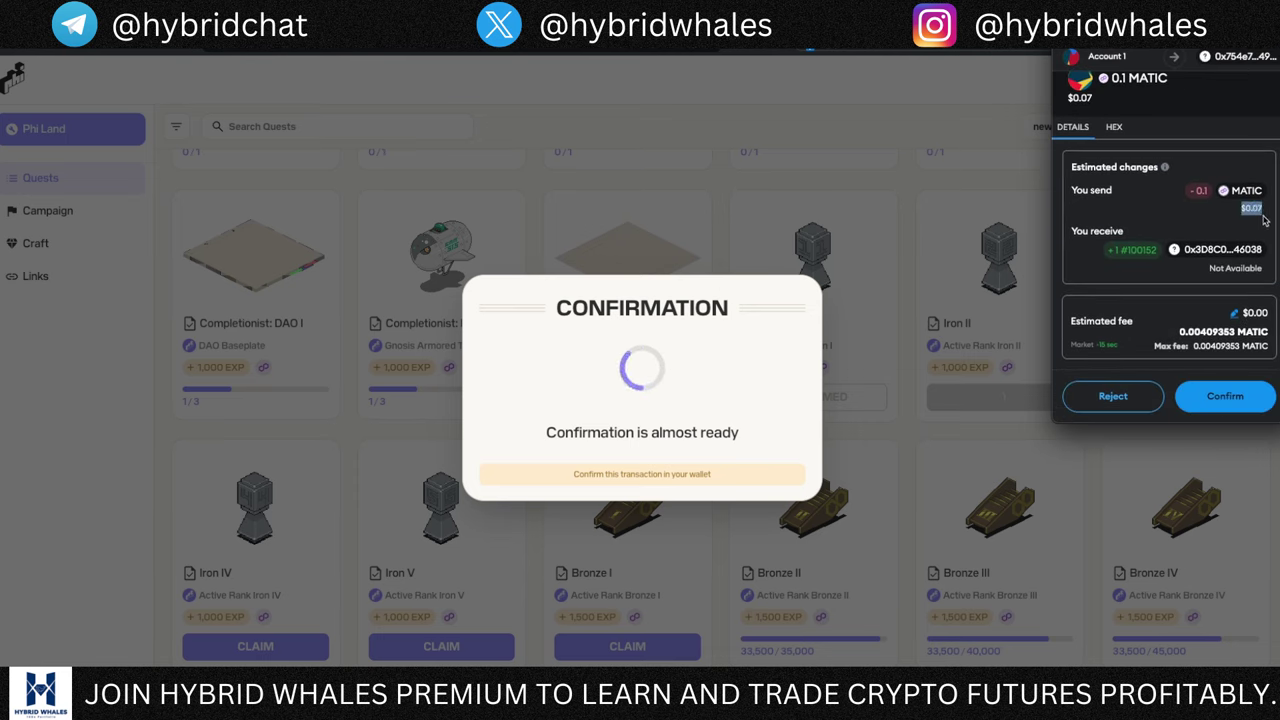
left_click(1232, 398)
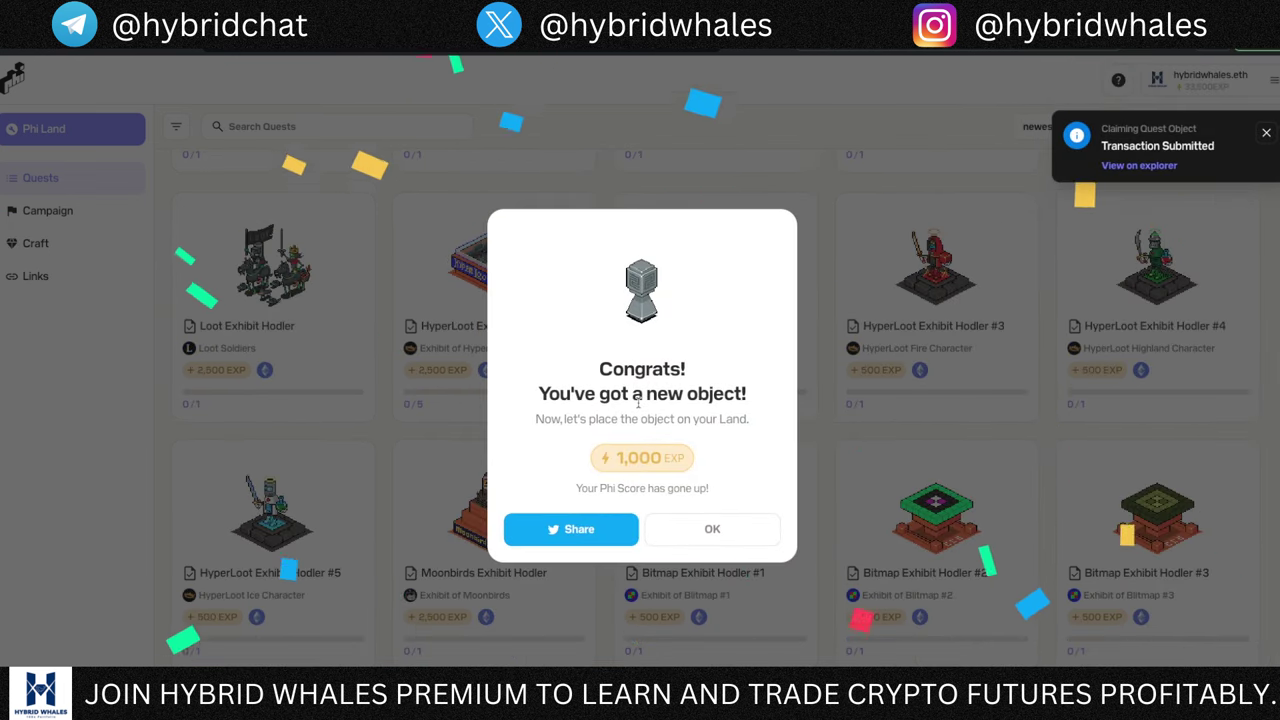
left_click(716, 530)
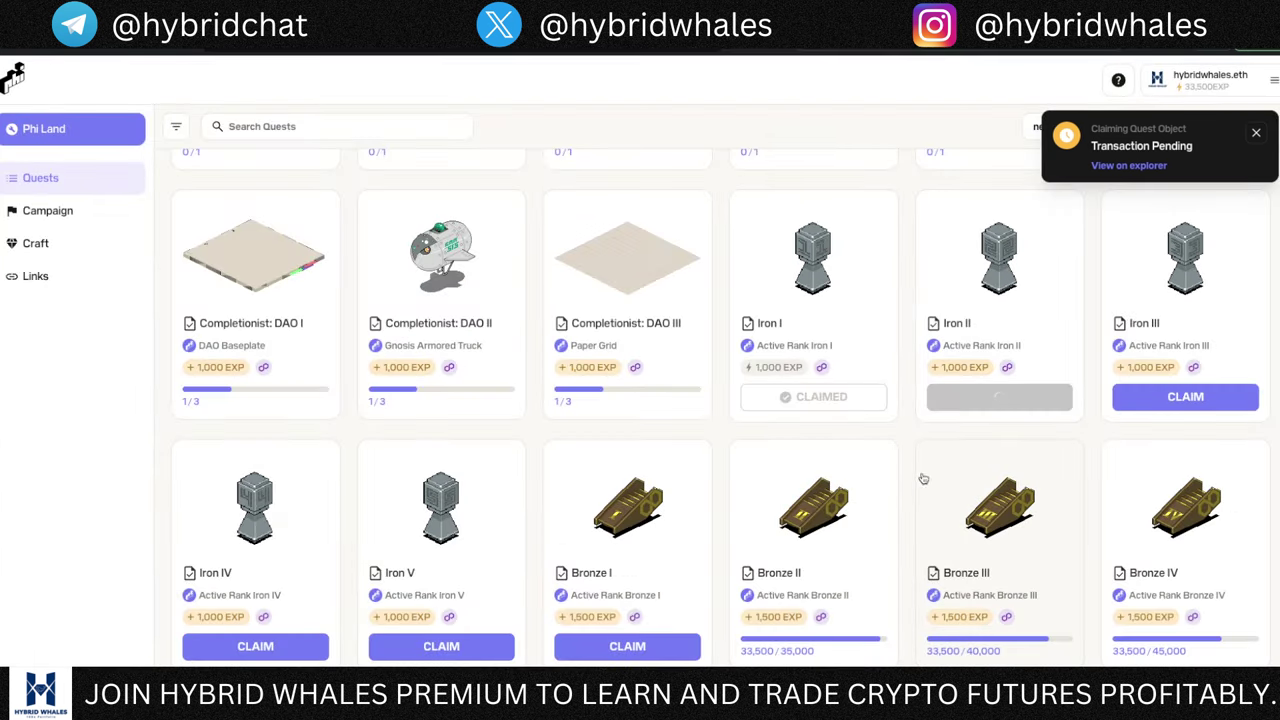
Step: View the requirement of the Active Rank Iron III quest, then return to the quest list
left_click(1174, 282)
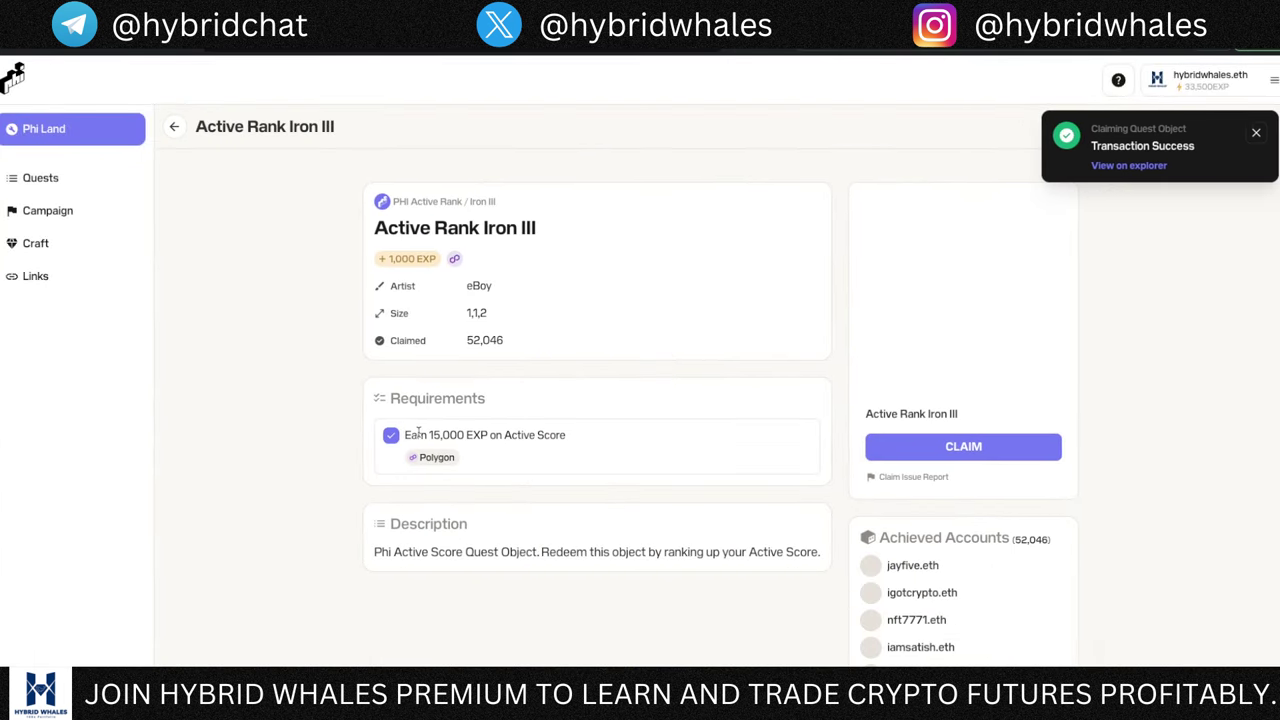
left_click_drag(404, 435, 554, 435)
left_click(600, 454)
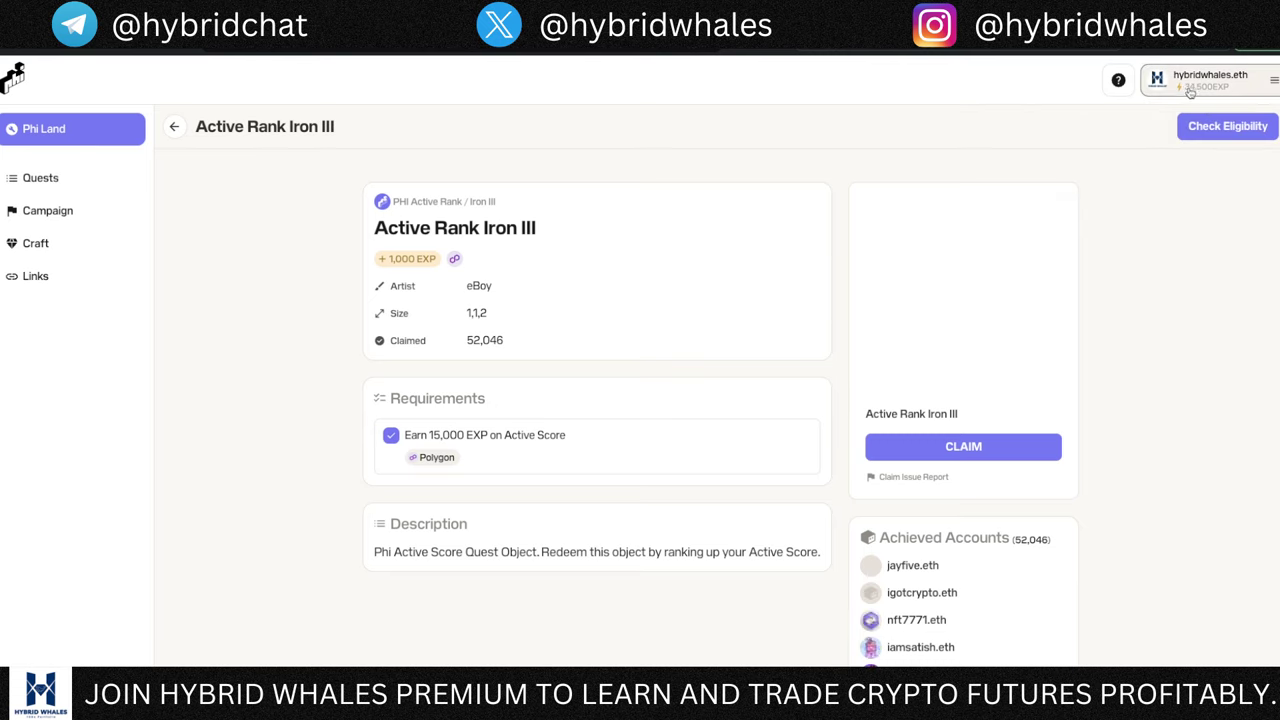
left_click(175, 128)
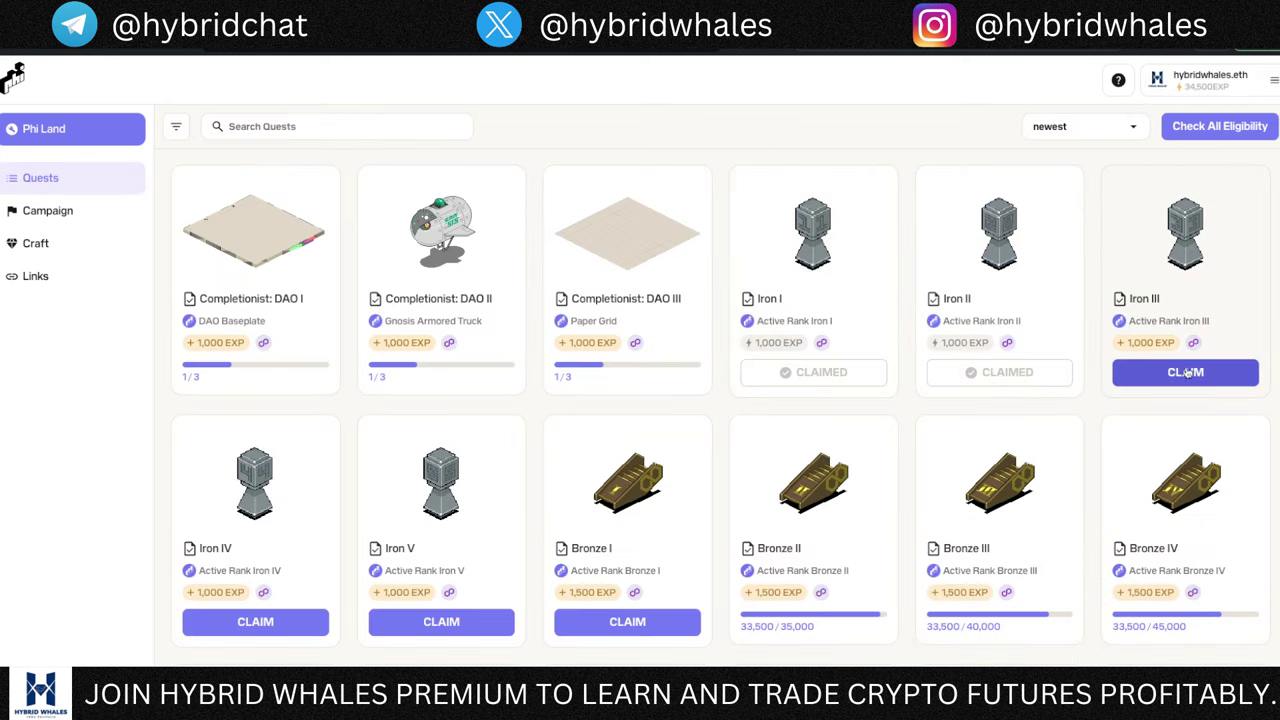
Step: Claim the Iron III quest object and look through the quest list for any objects still unclaimed
left_click(1182, 381)
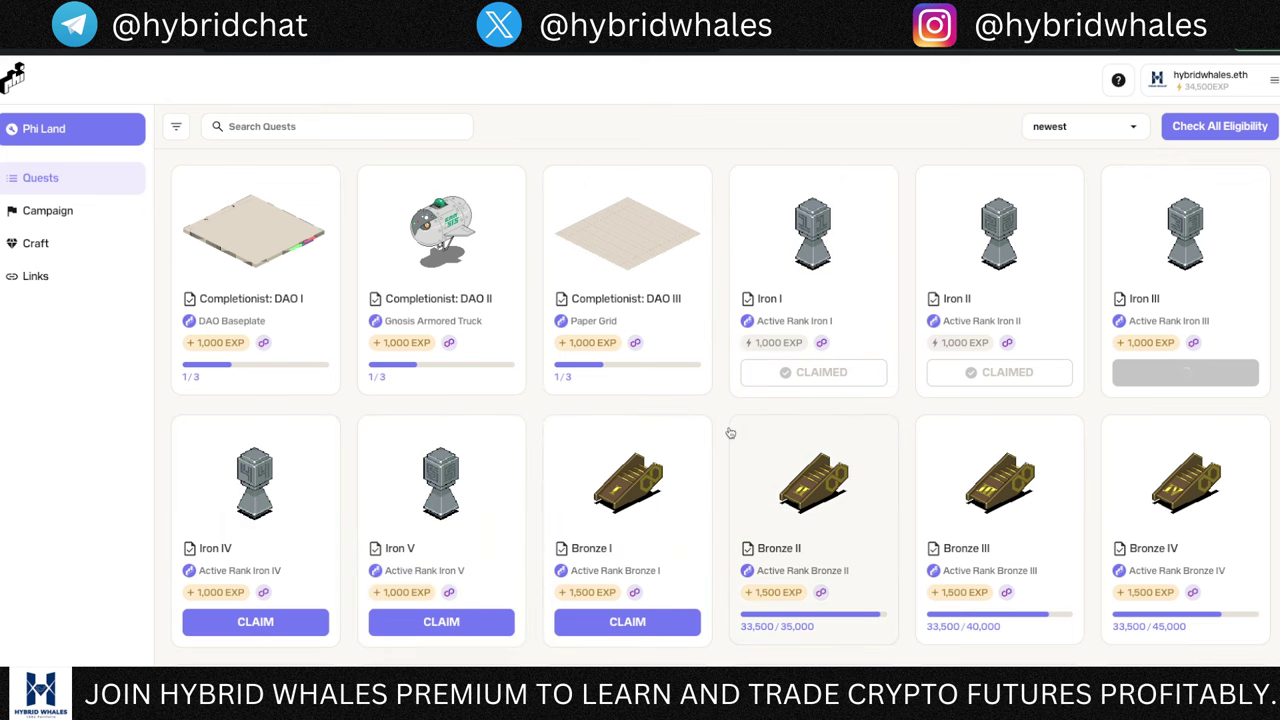
scroll(727, 432, "up", 15)
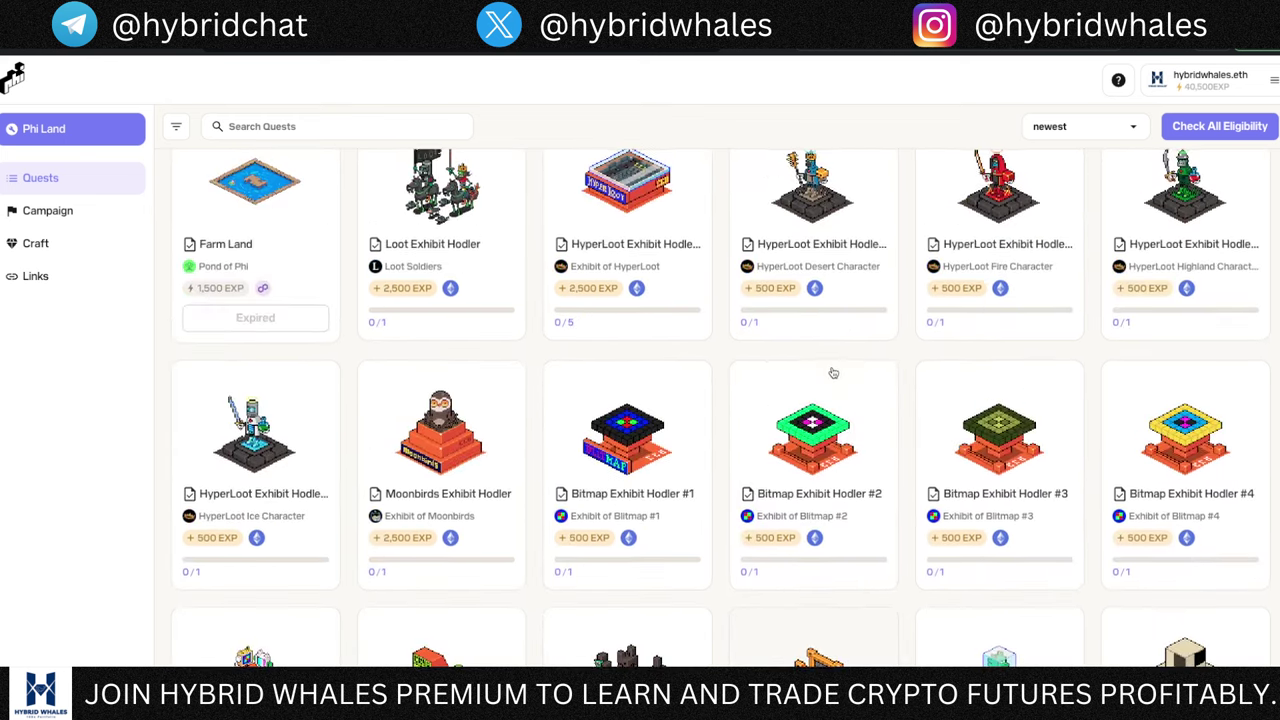
scroll(831, 367, "down", 15)
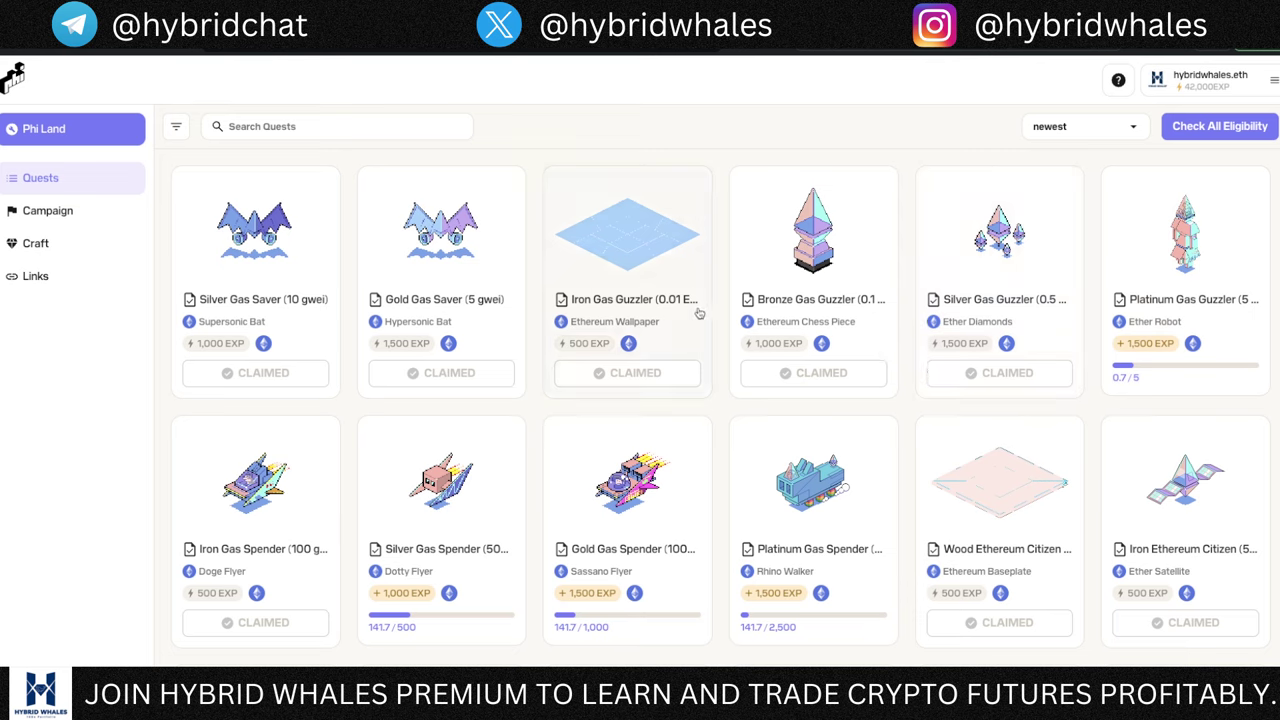
Step: Go to the Phi Land site and connect the wallet to reach the collected objects
left_click(46, 131)
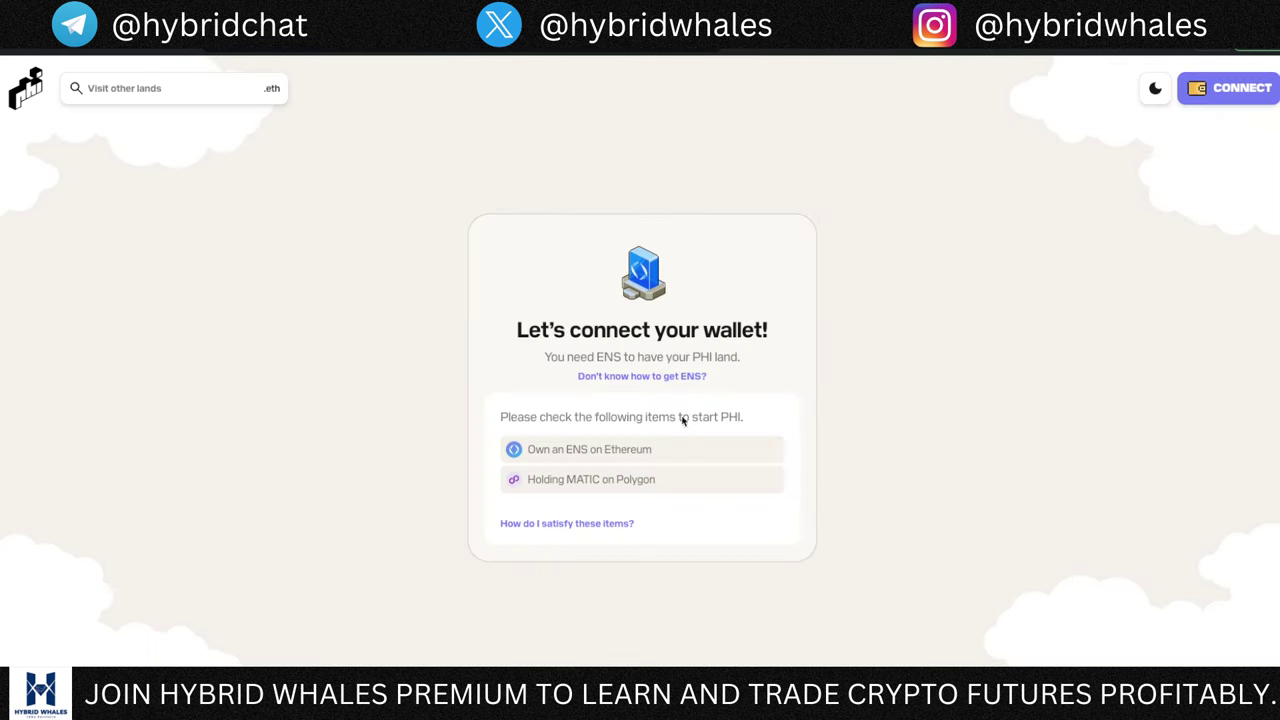
left_click(1215, 100)
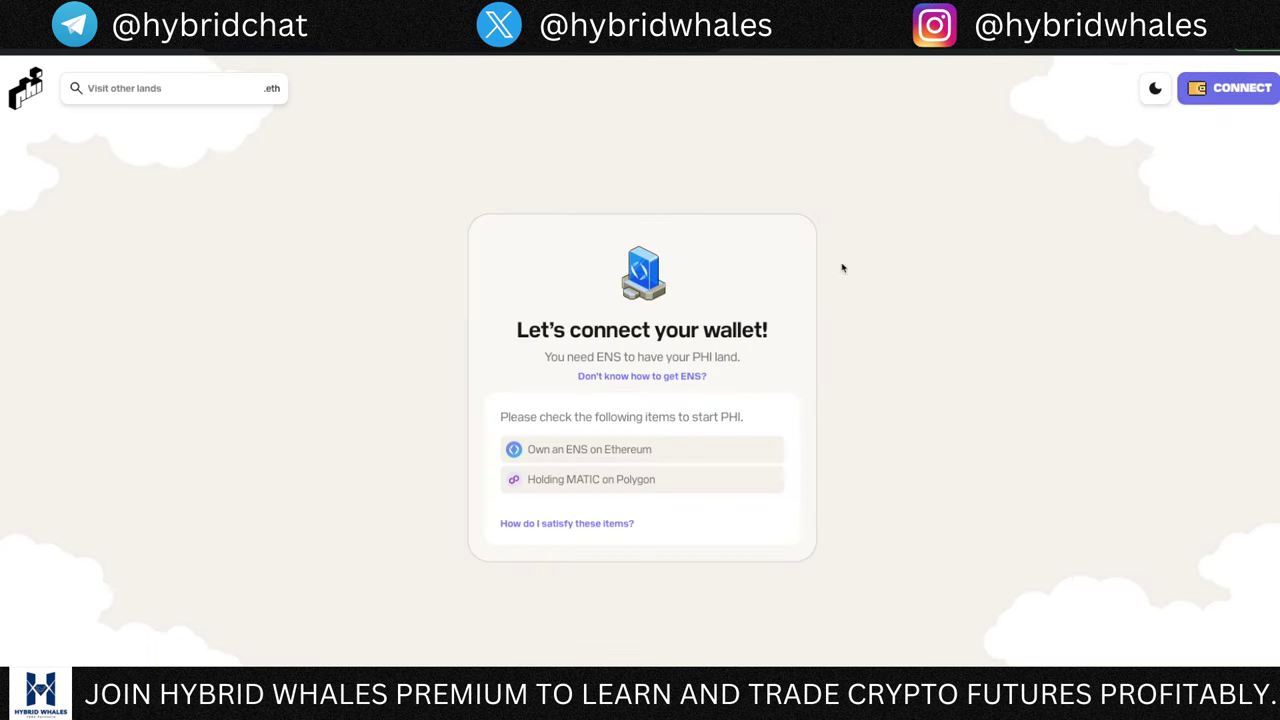
left_click(500, 292)
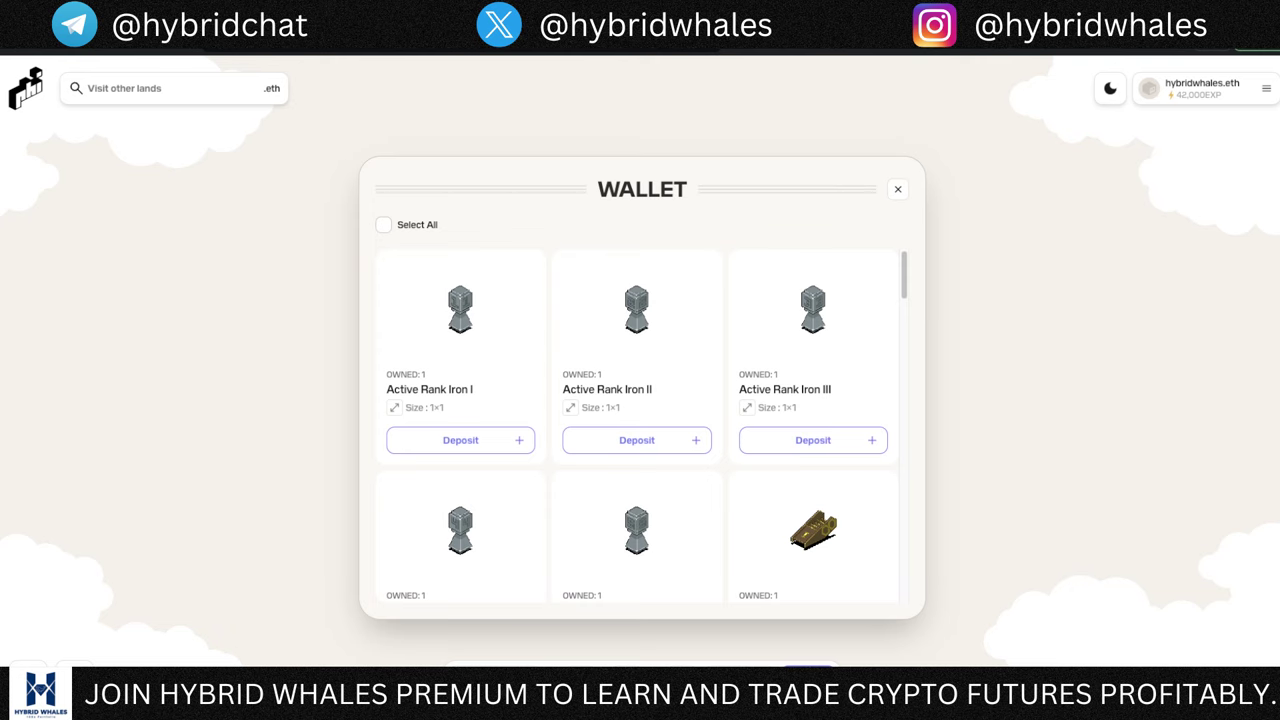
Step: Deposit all objects from the wallet to the land, confirm the transaction, and close the success notice and wallet dialog
left_click(383, 224)
left_click(740, 566)
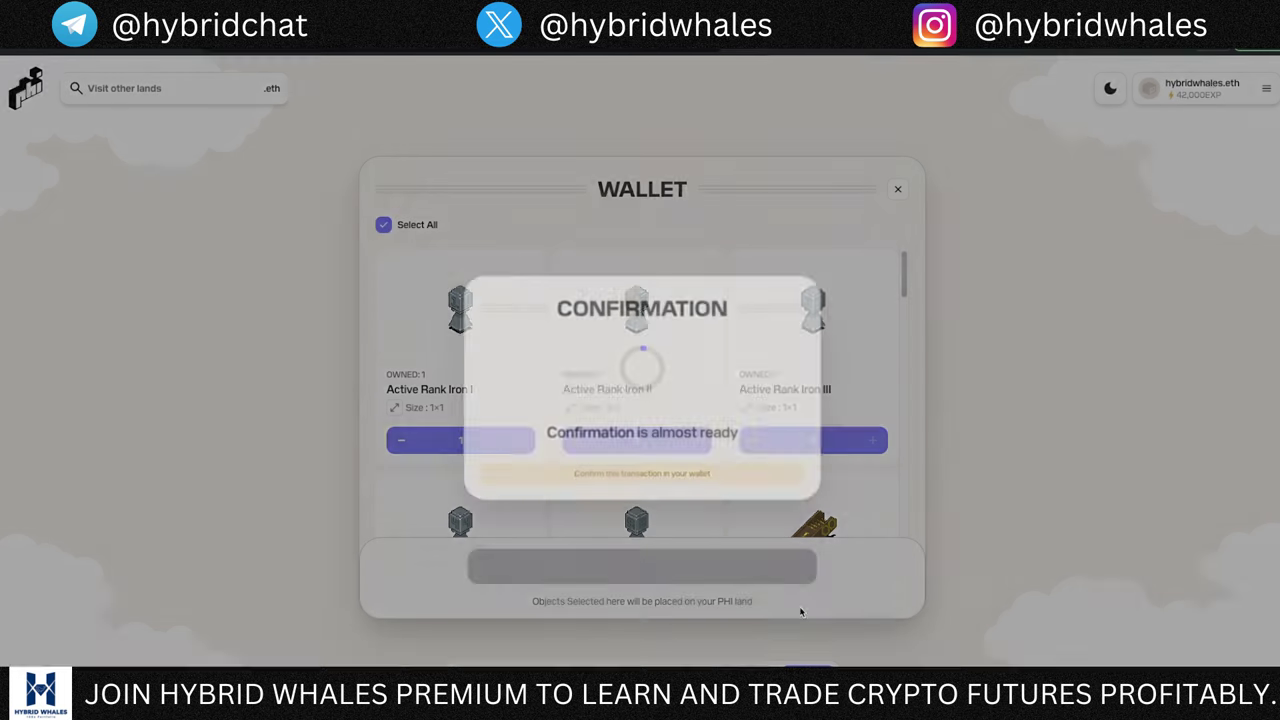
left_click(234, 548)
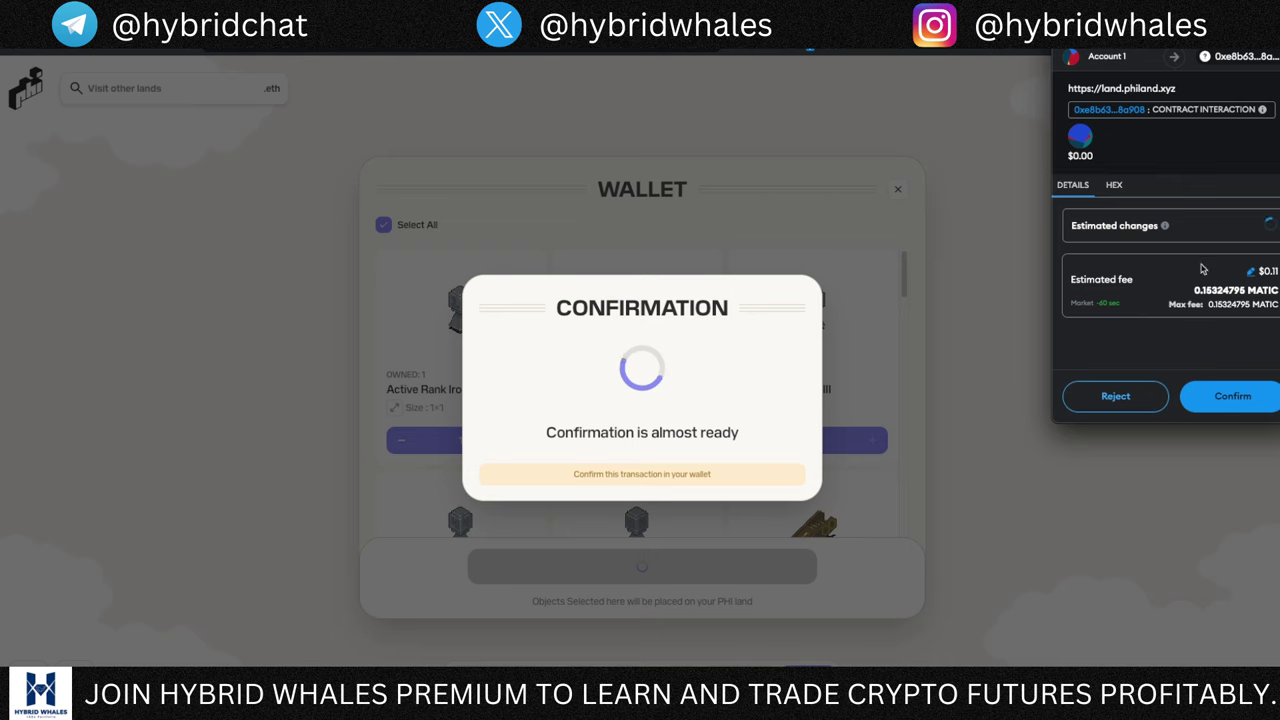
scroll(1205, 272, "down", 10)
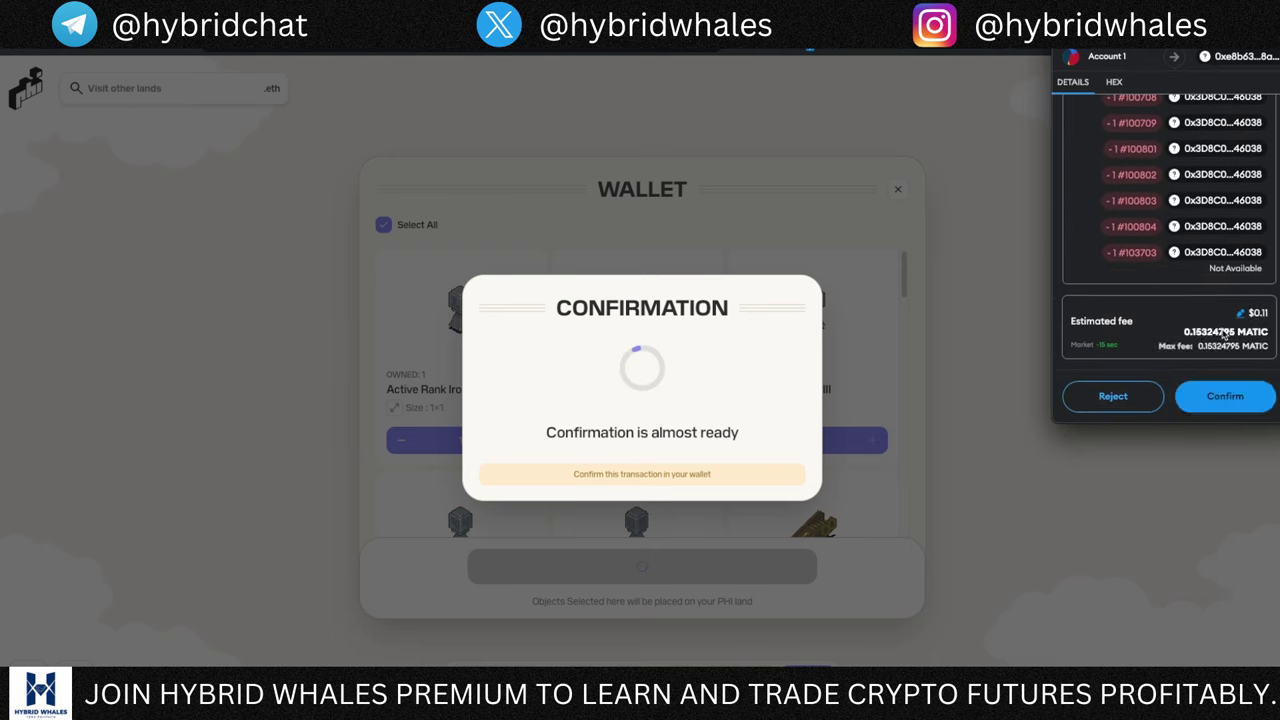
left_click(1225, 396)
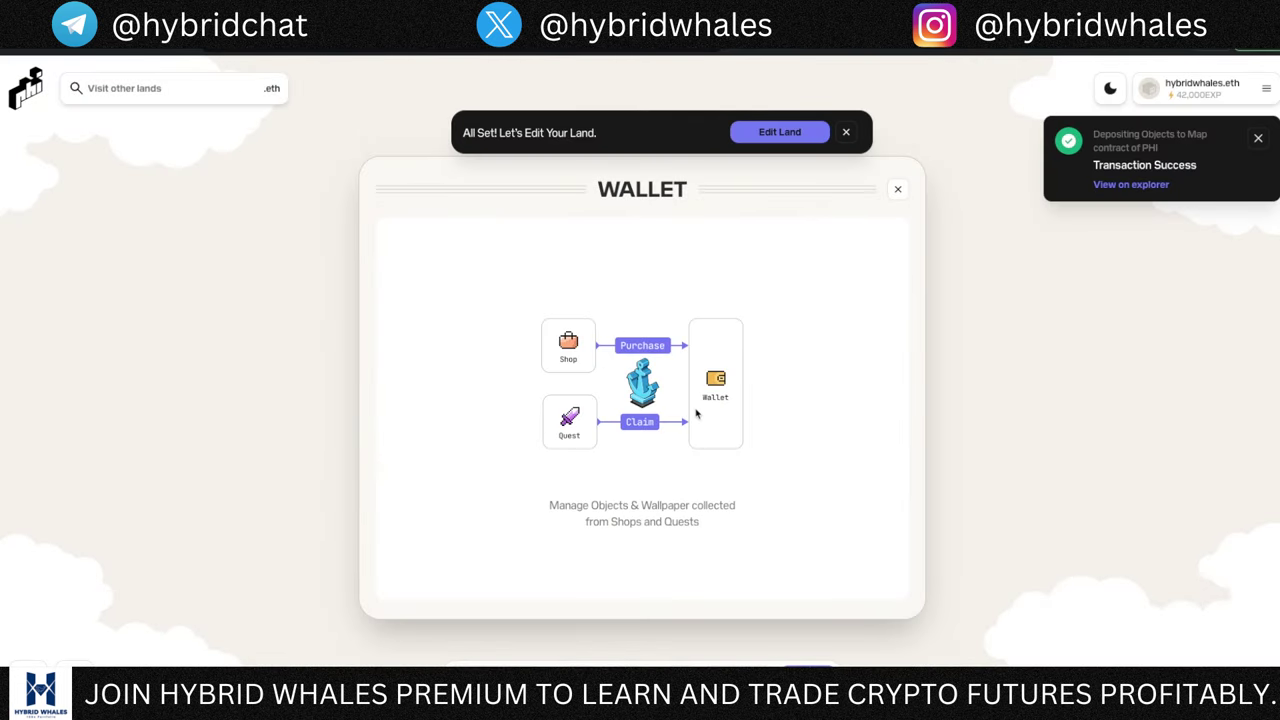
left_click(1257, 139)
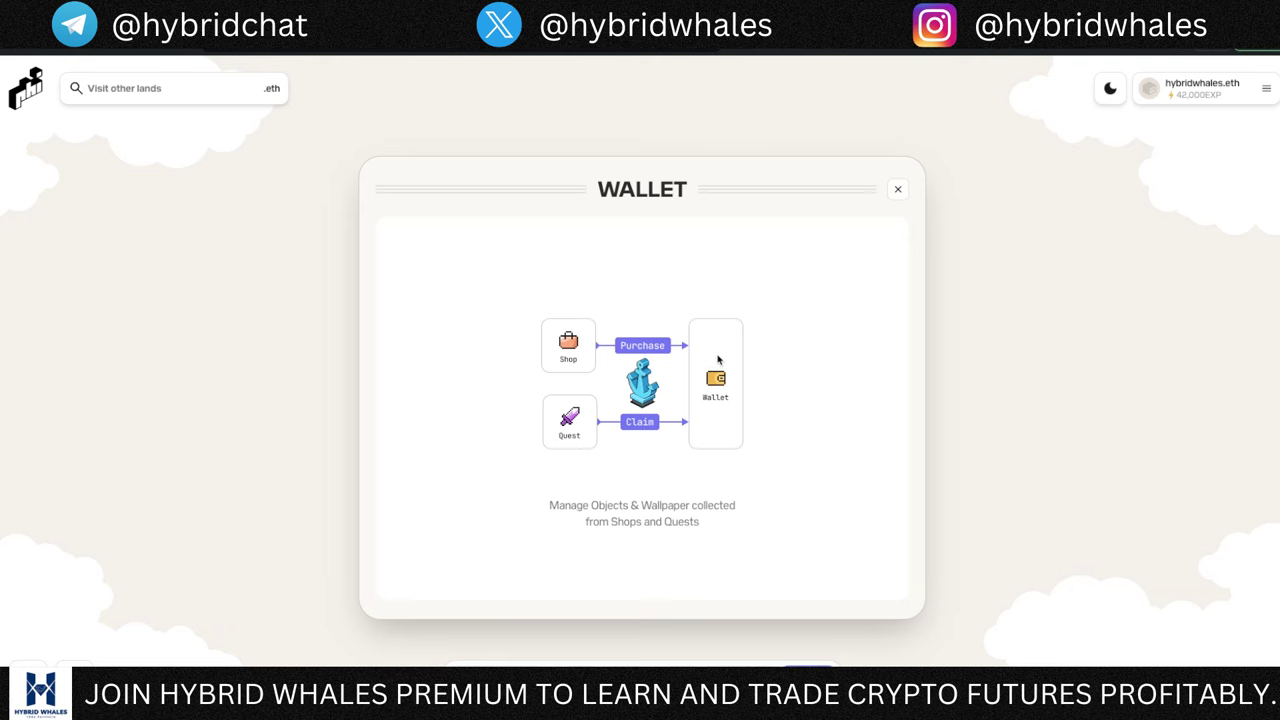
left_click(897, 190)
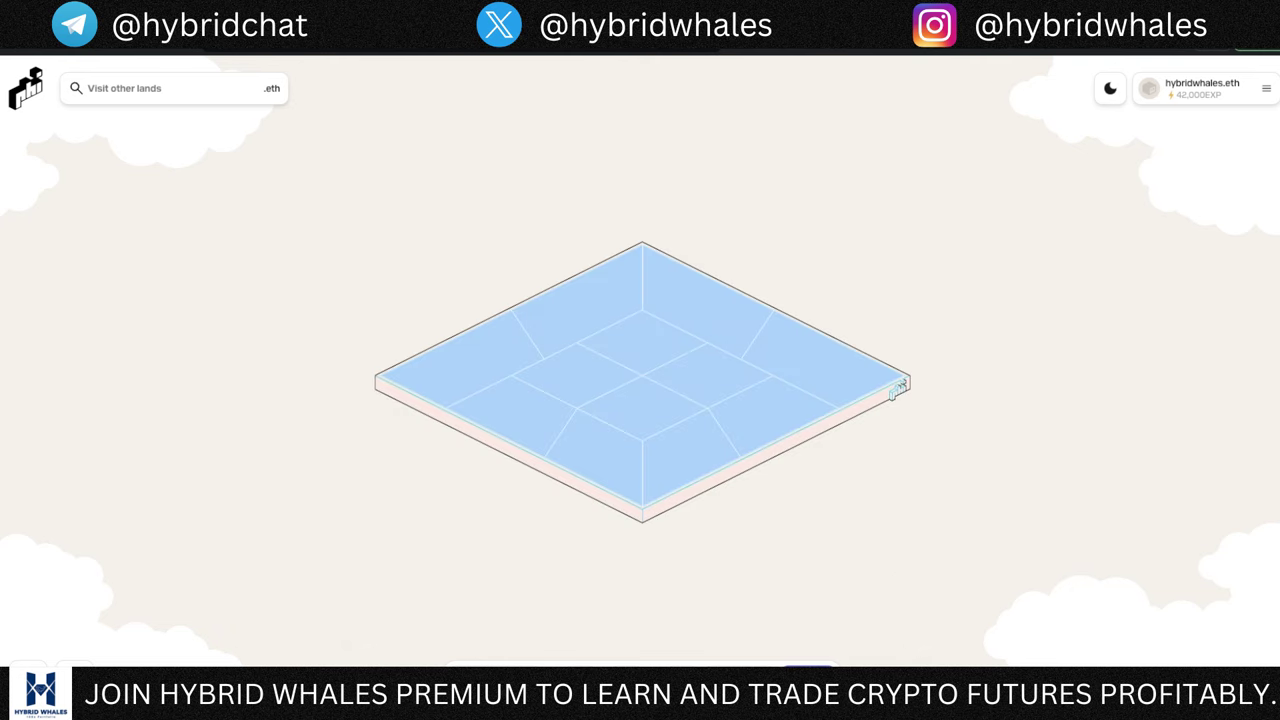
Step: Place the Active Rank Iron statues and the Uniswap tower on the empty land
left_click(244, 440)
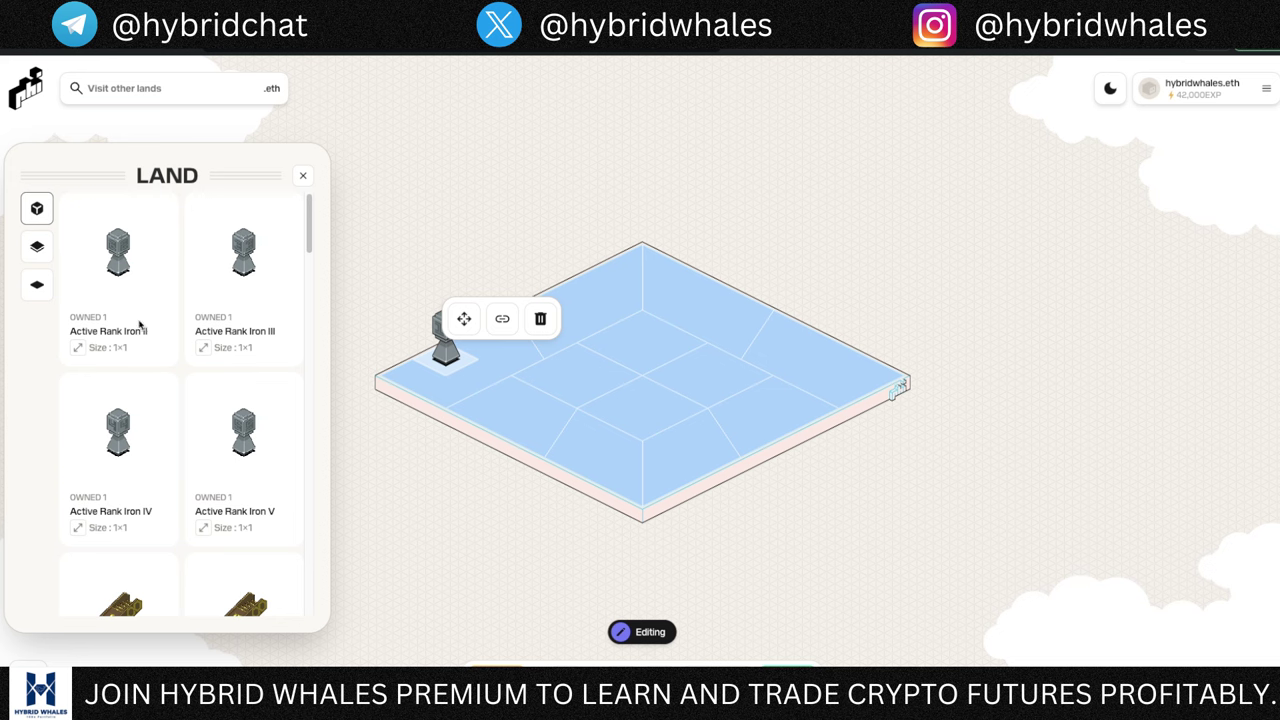
left_click(246, 256)
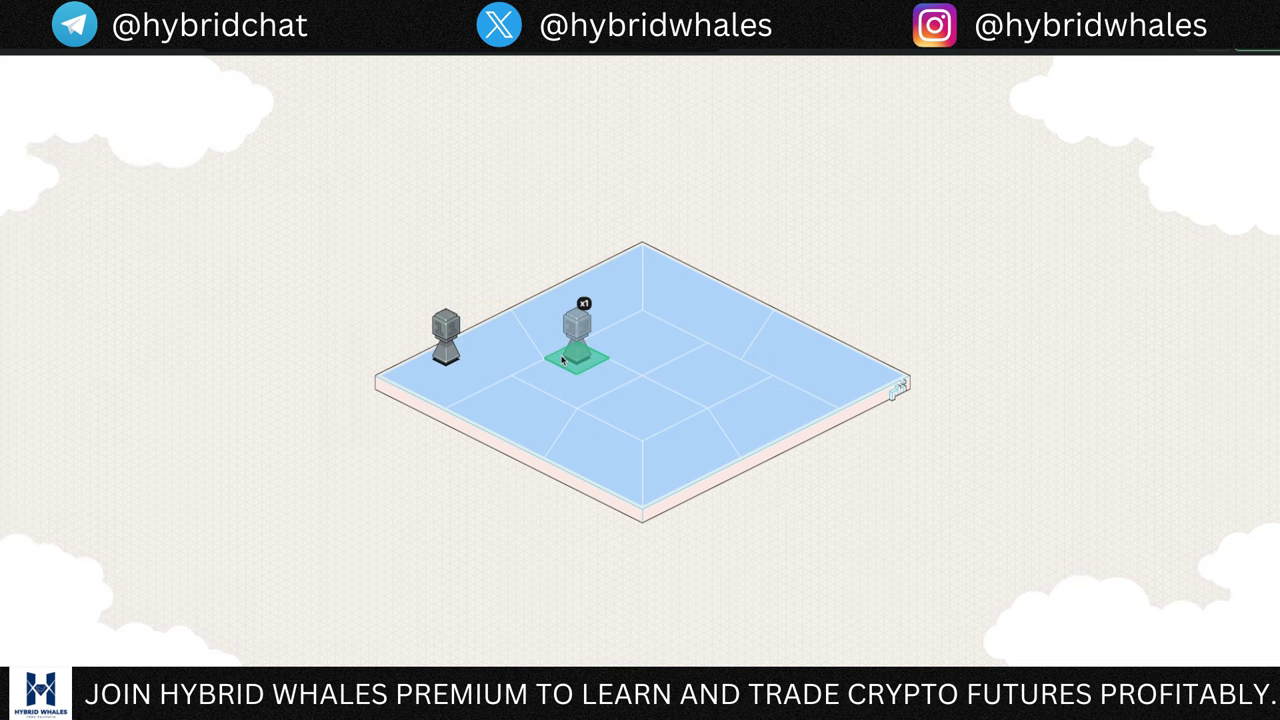
left_click(624, 282)
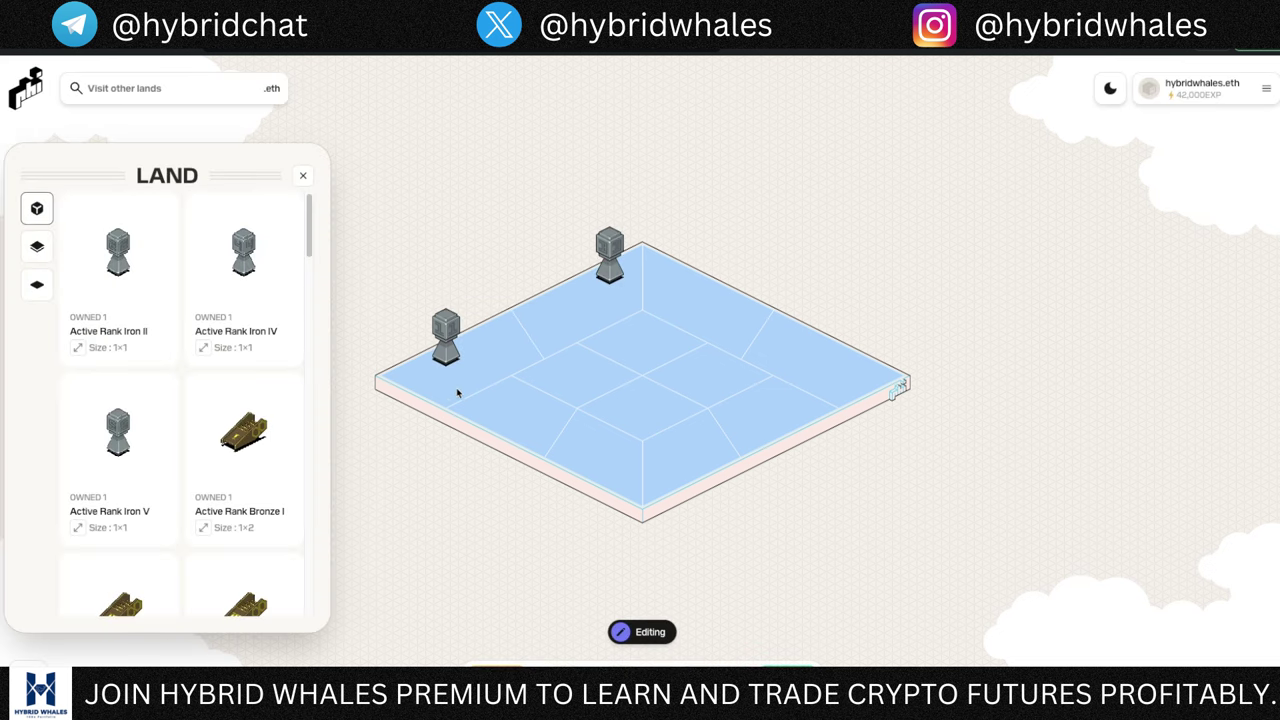
left_click(145, 290)
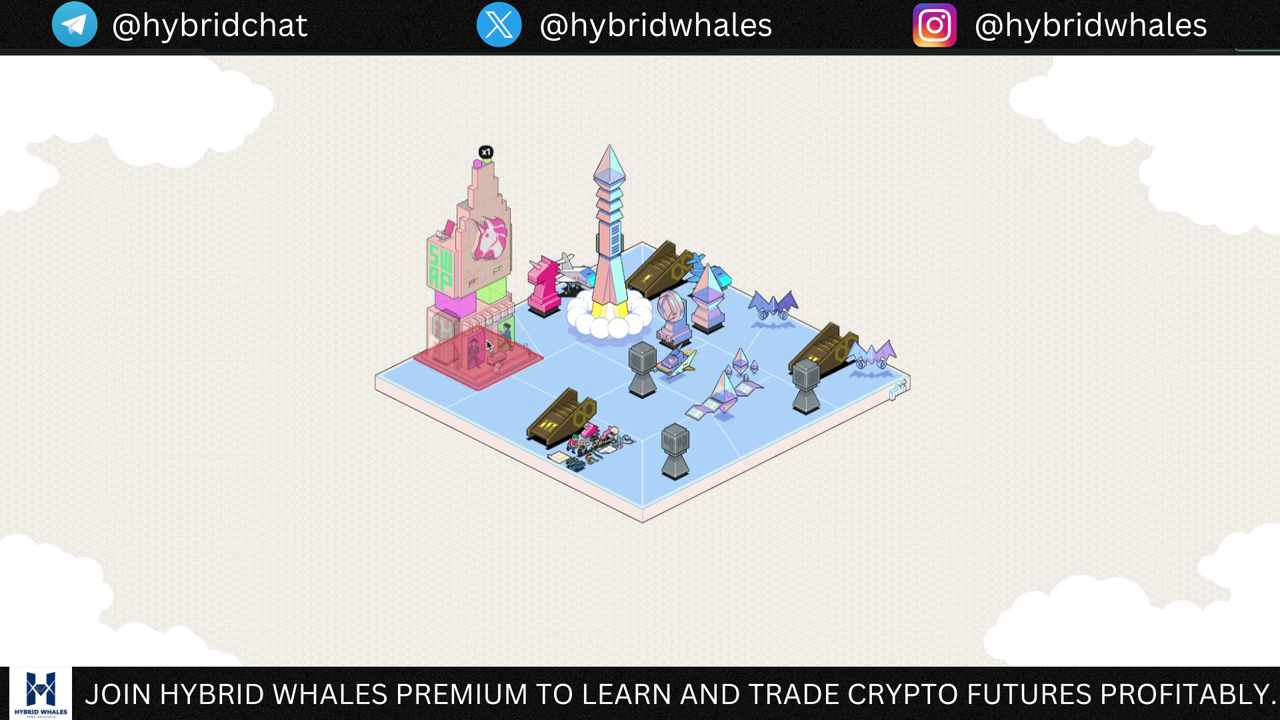
left_click(500, 340)
Step: Move the Iron statue to the land's left corner, and the small plane and pink unicorn chess piece in front of the Uniswap tower
left_click(440, 345)
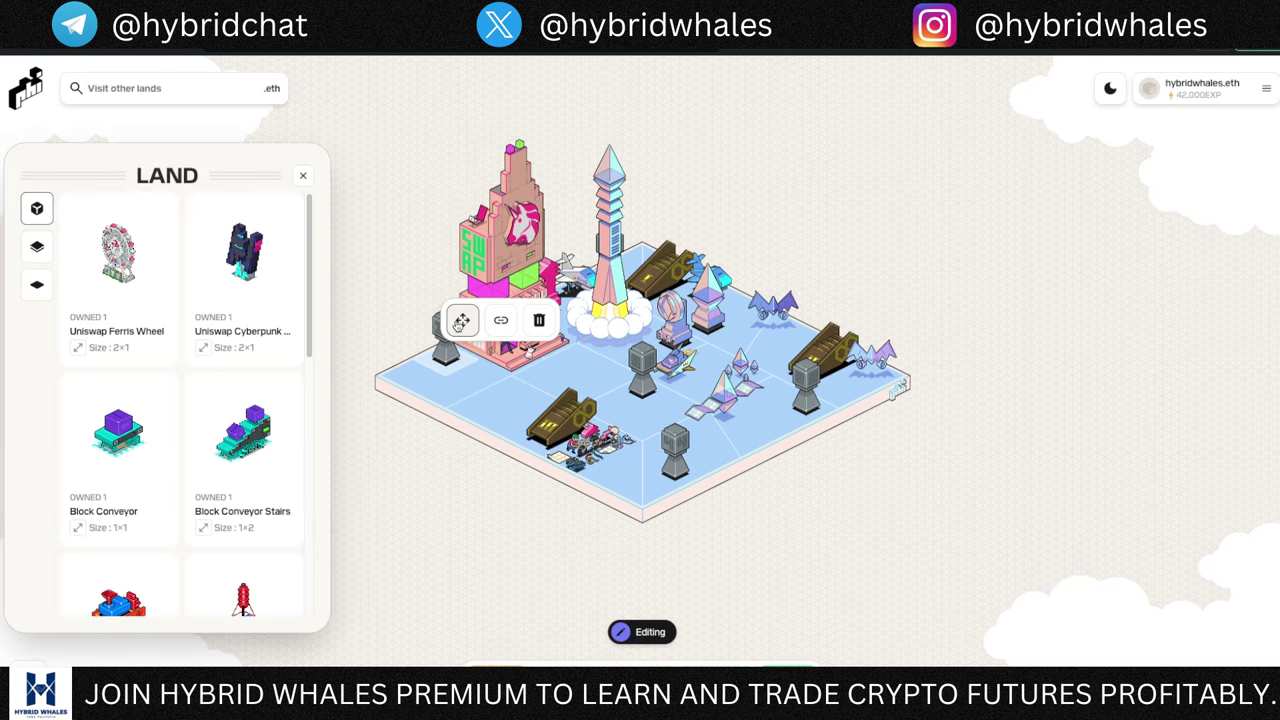
left_click(460, 320)
left_click(410, 372)
left_click_drag(570, 268, 478, 372)
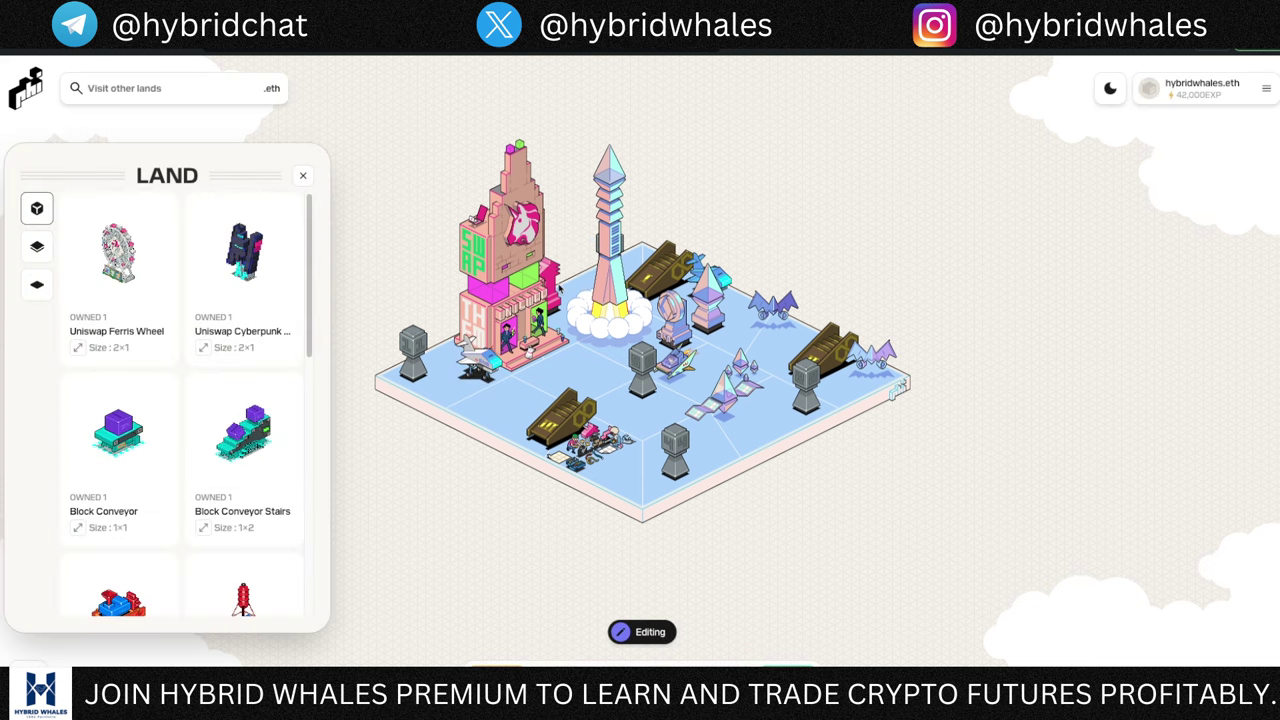
left_click(558, 314)
left_click(570, 246)
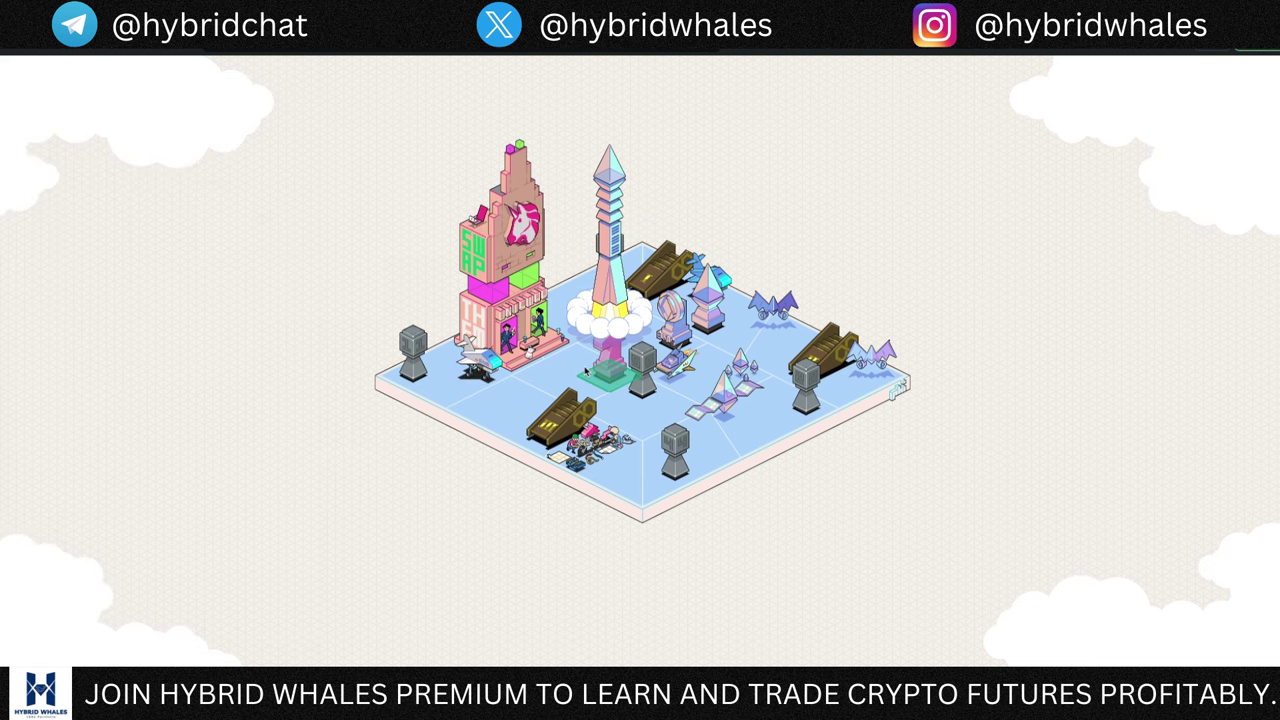
left_click(493, 397)
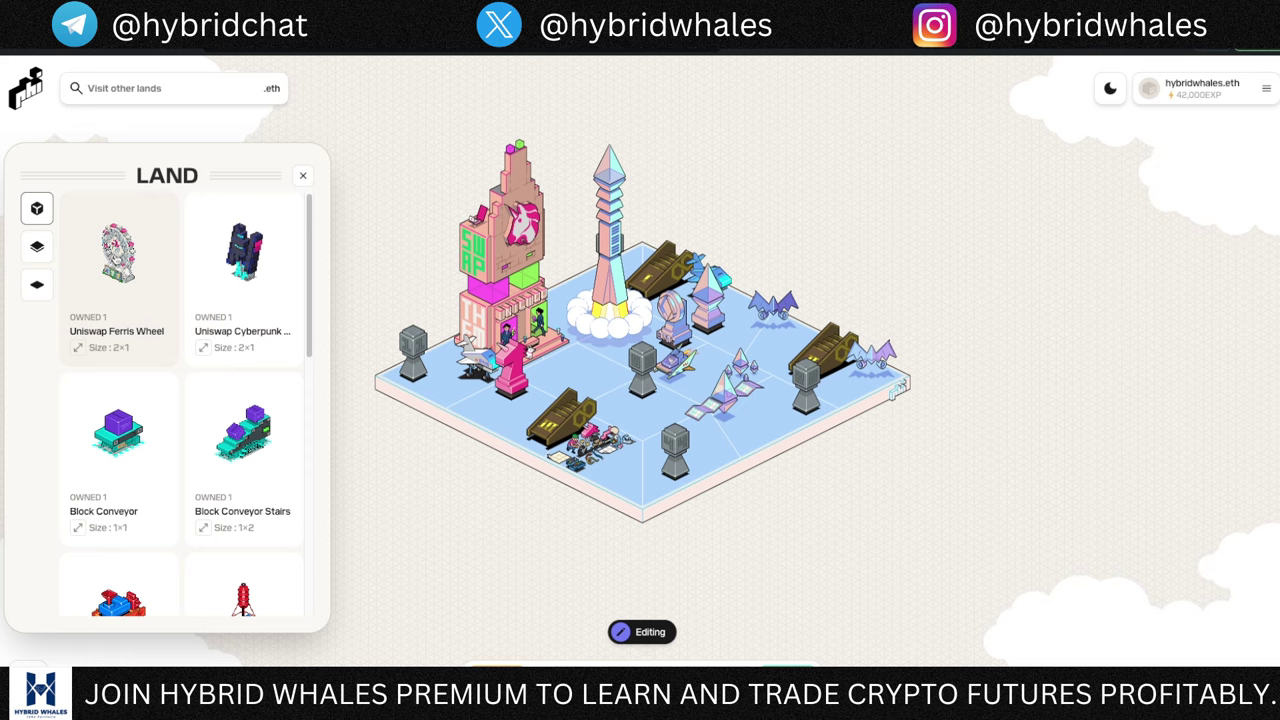
Step: Add the Uniswap Ferris Wheel to the land, confirm the transaction that saves the layout, and dismiss the notice
left_click(125, 265)
left_click(743, 335)
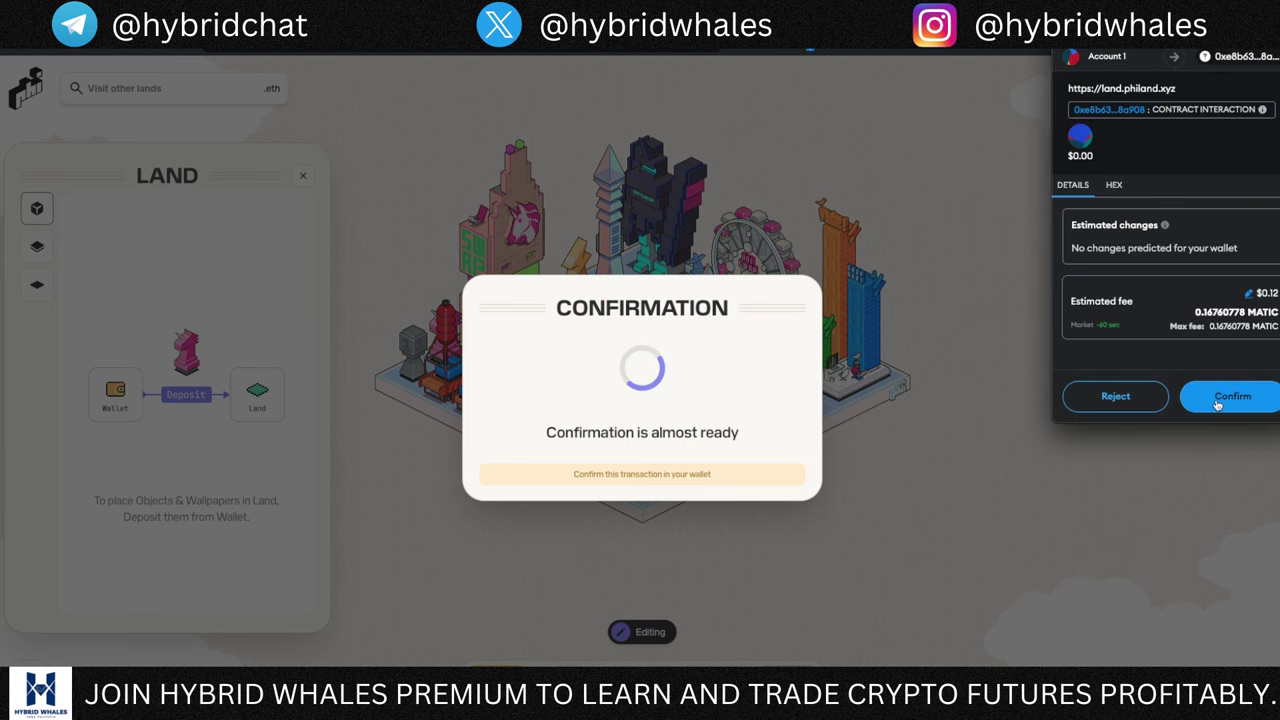
left_click(1232, 396)
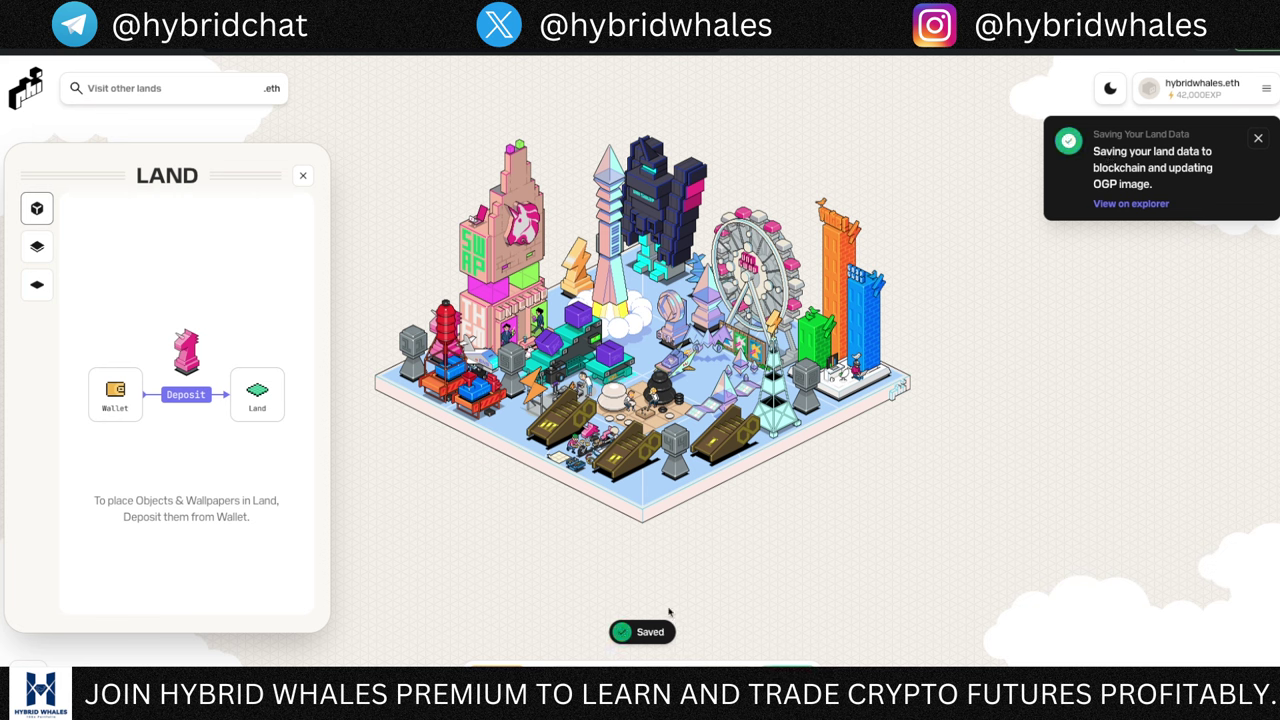
left_click(1258, 138)
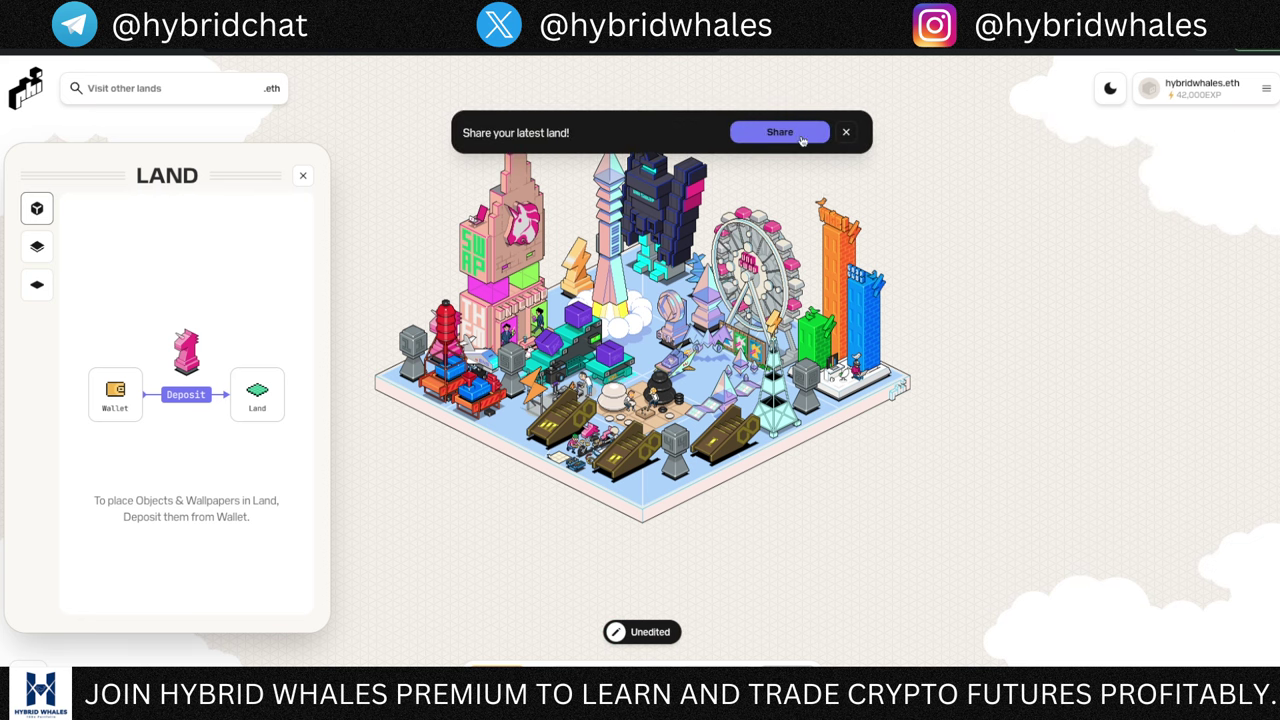
Step: Share the saved land as a post on X and check it in the timeline
left_click(778, 142)
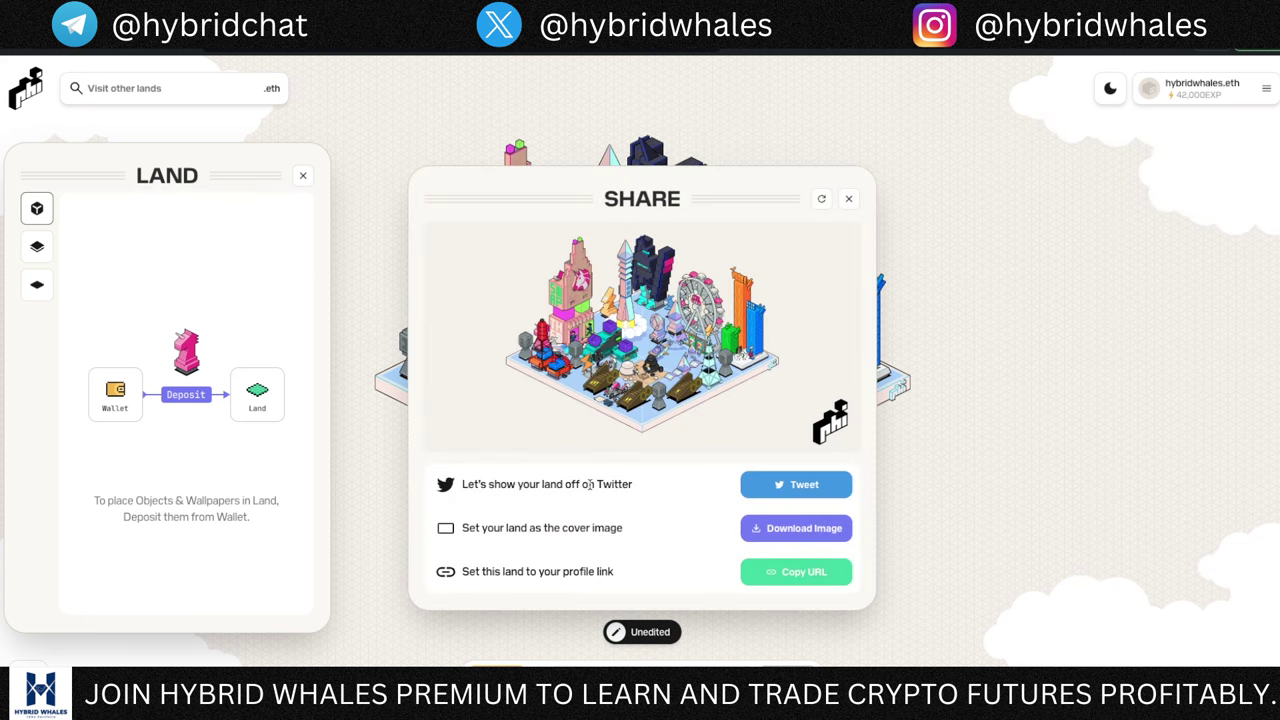
left_click(784, 486)
left_click(815, 288)
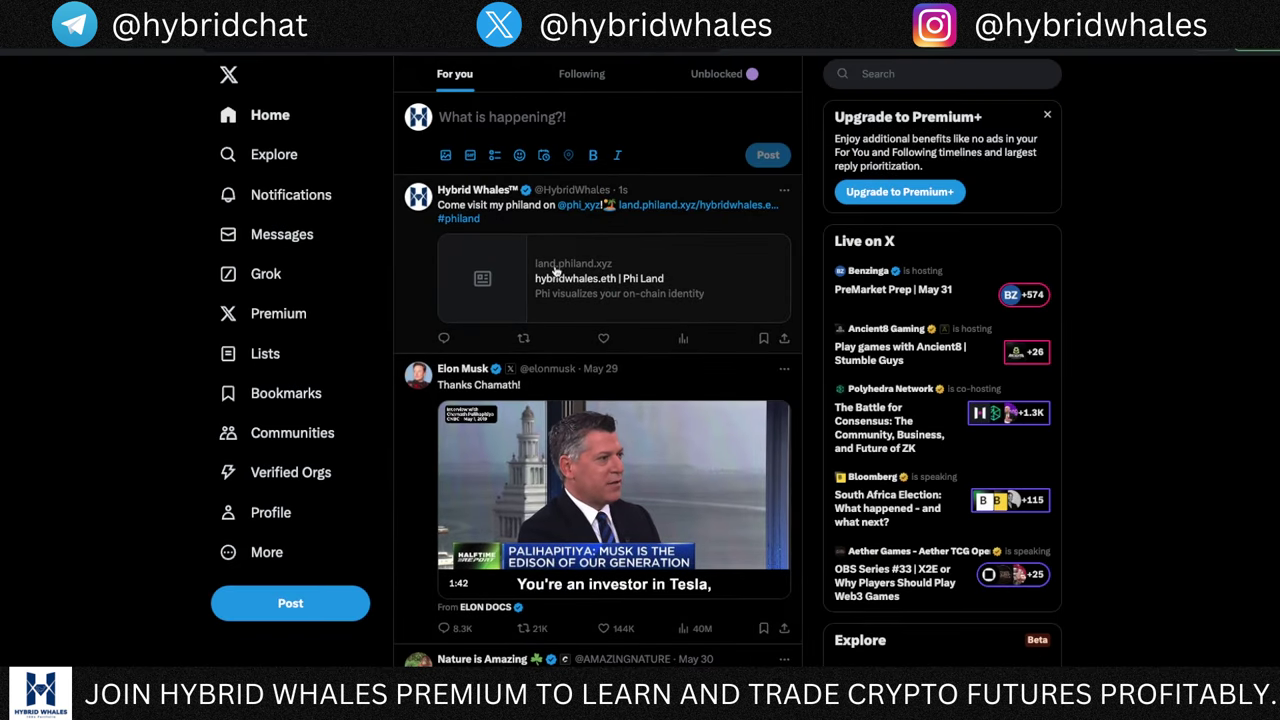
left_click(588, 226)
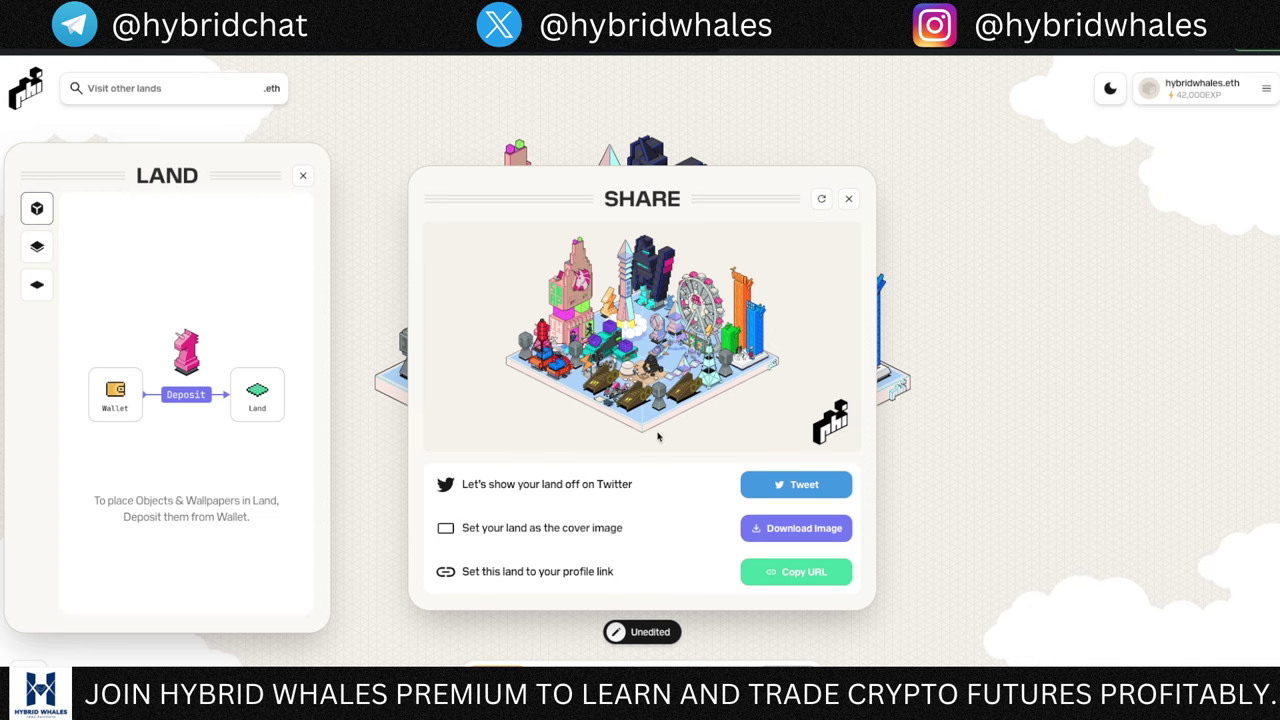
Step: Download the land's cover image from the share options and save it as hybridwhales.eth.png on the Desktop
left_click_drag(478, 528, 578, 528)
left_click(582, 528)
left_click(787, 530)
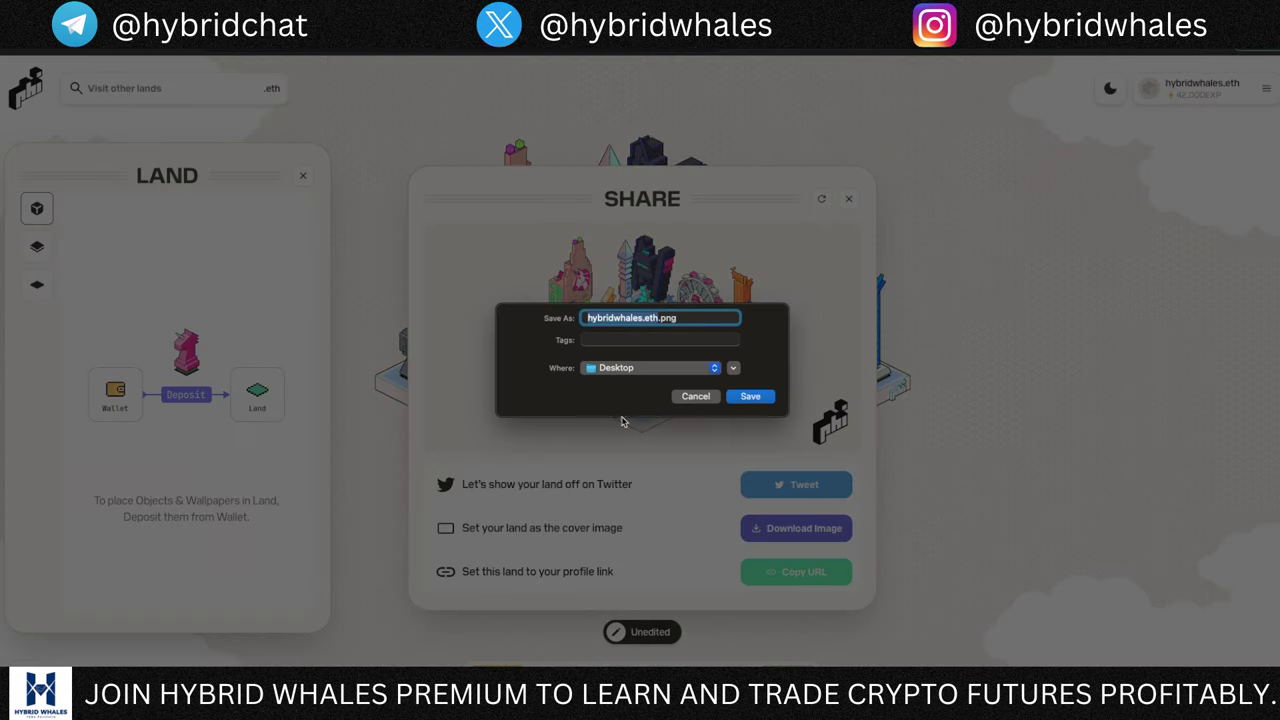
left_click(750, 396)
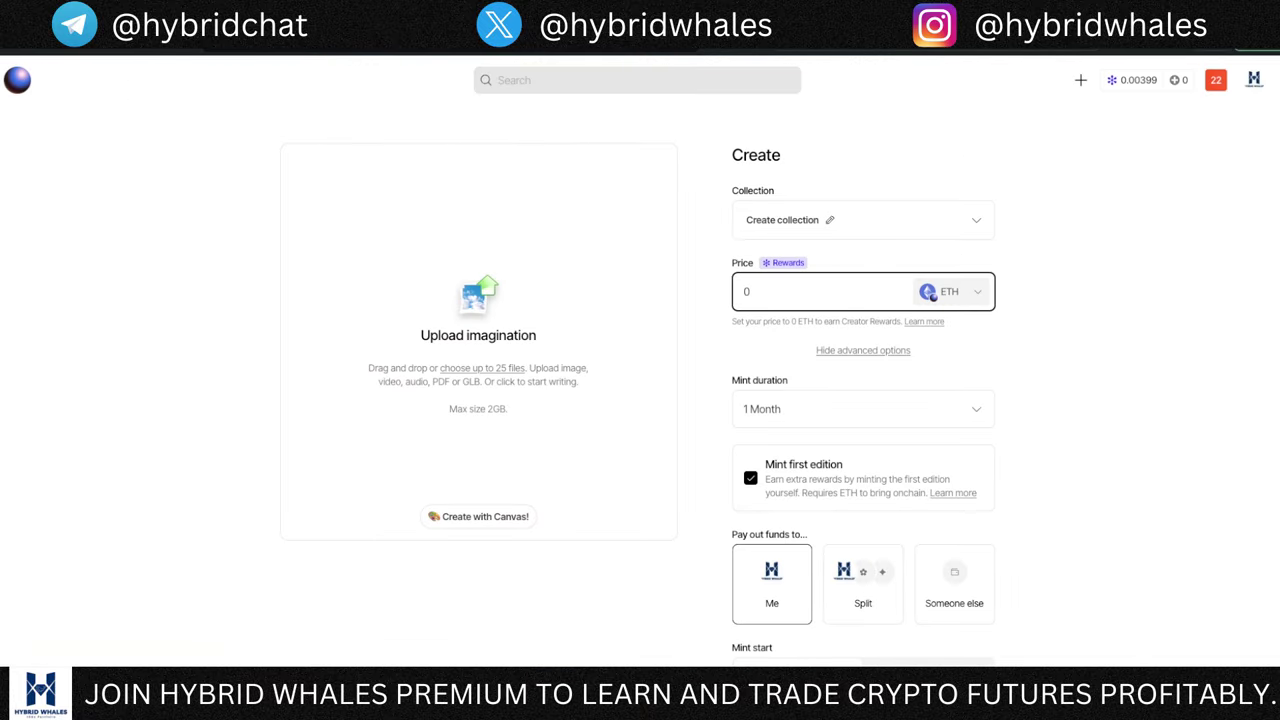
Step: On Zora's Create page, upload the saved land image and go to its title
left_click(614, 340)
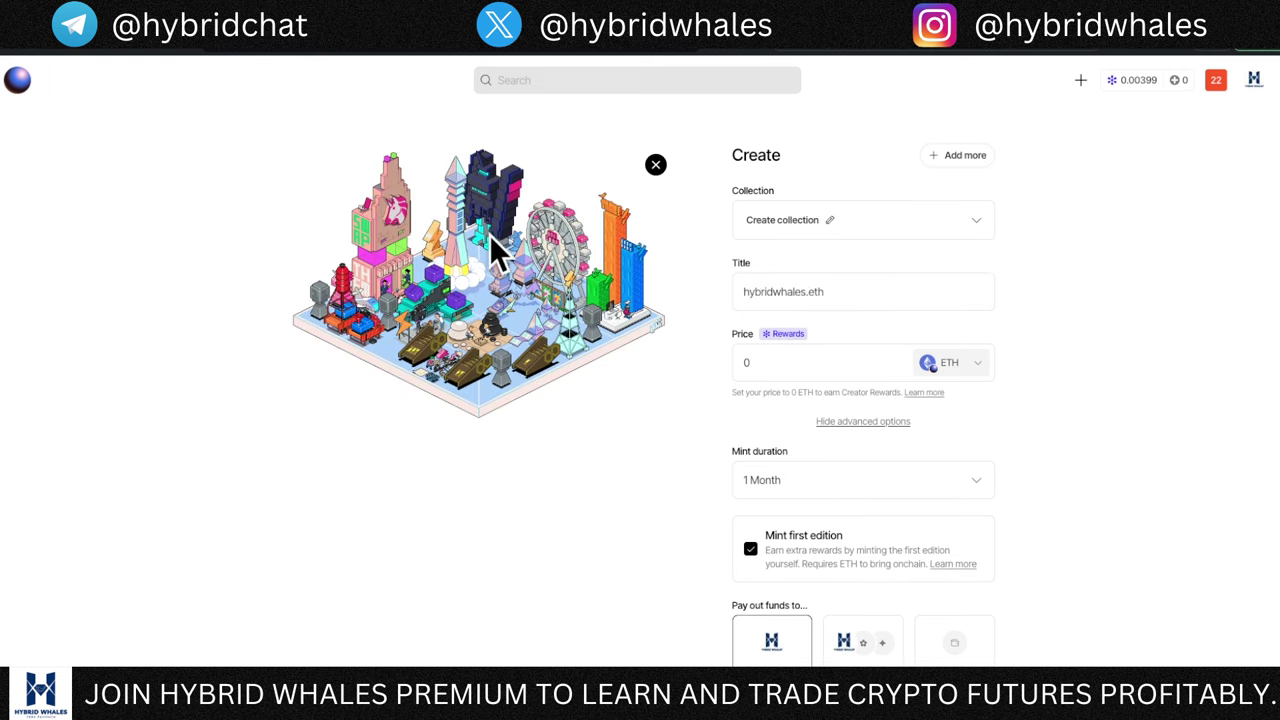
left_click(852, 303)
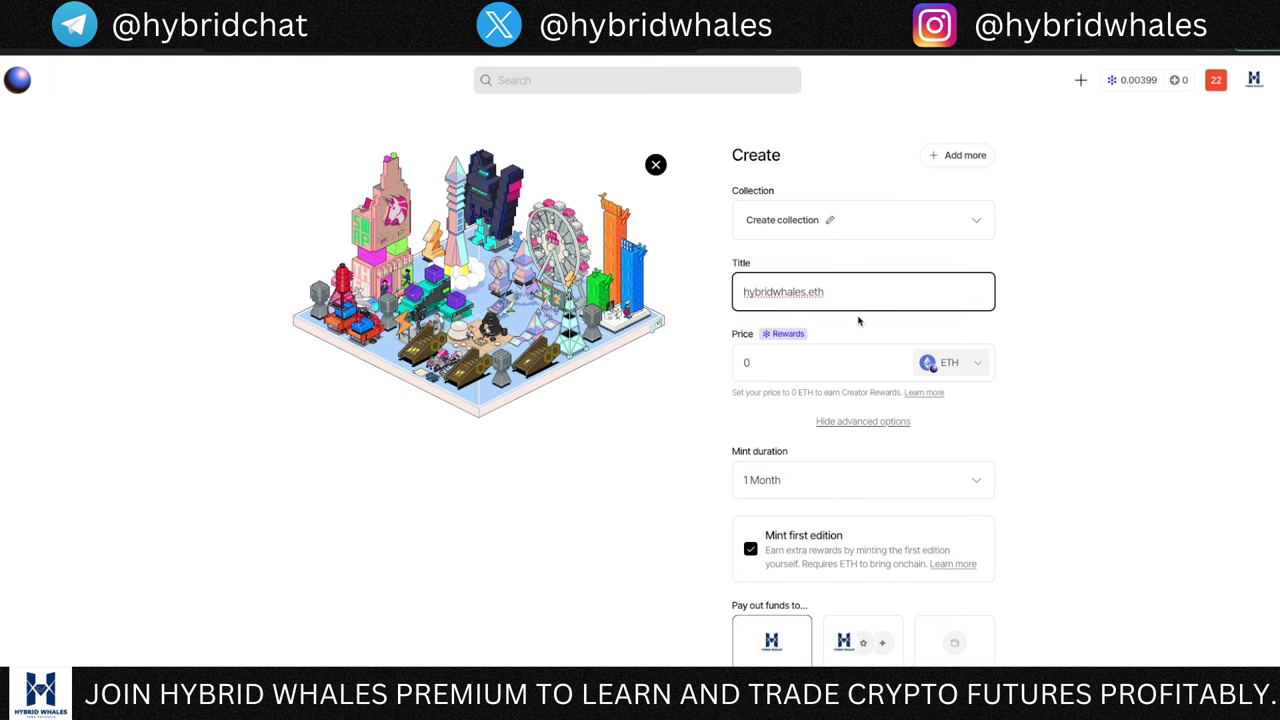
Step: Create a collection titled "PhiLand x Zora" with description "PhiLand Zora campaign!" and hybridwhales.eth.png as cover on the Zora network
left_click(829, 221)
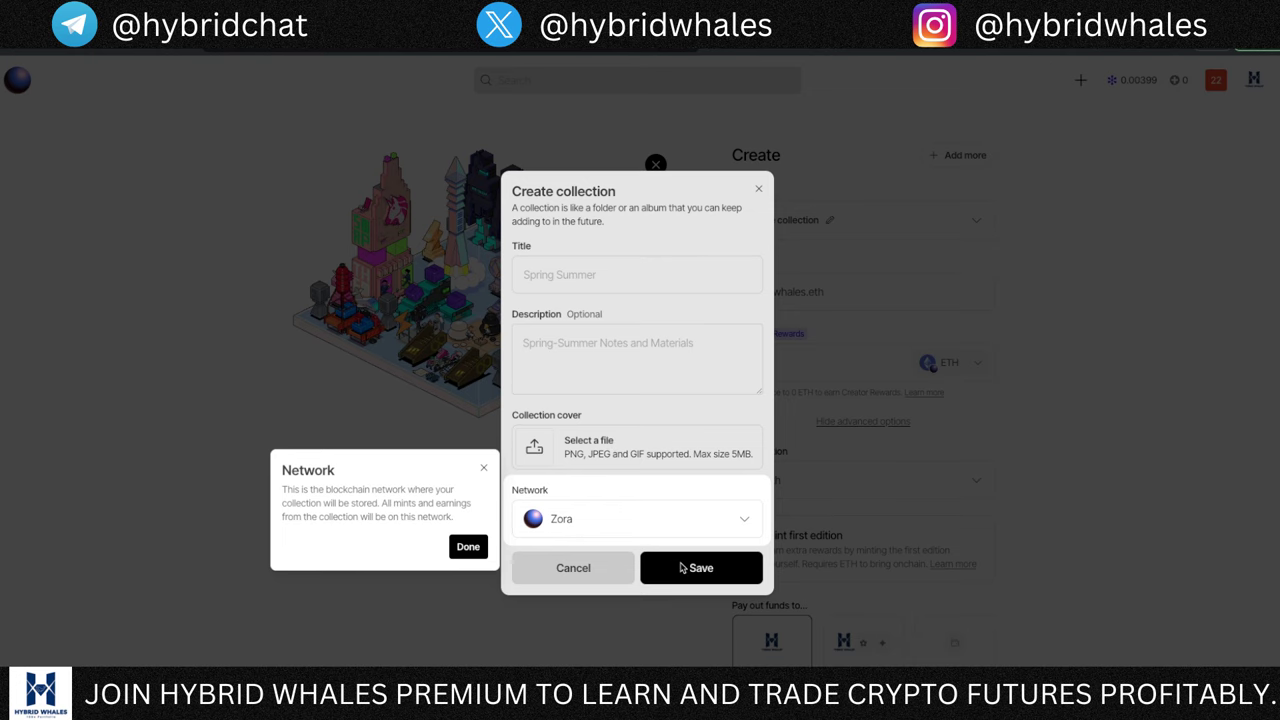
left_click(469, 548)
left_click(597, 283)
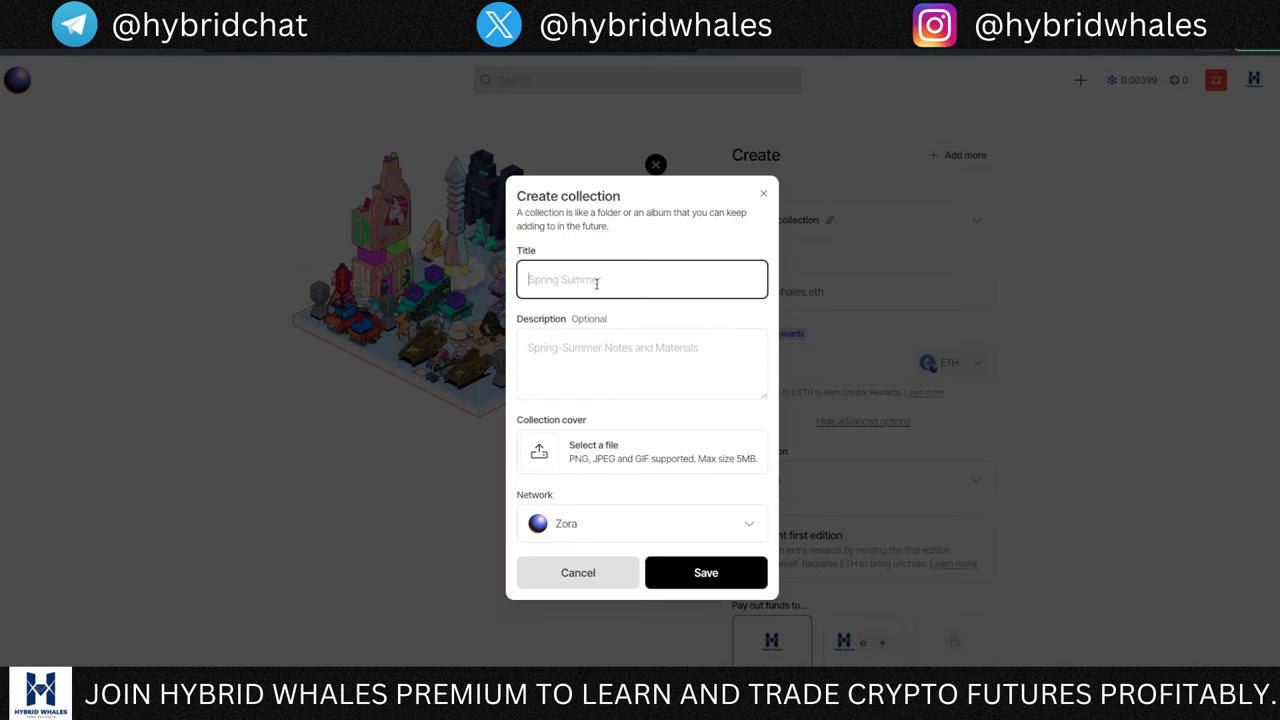
type("PhiLand x")
left_click(722, 374)
type("PhiLand Zora campaign!")
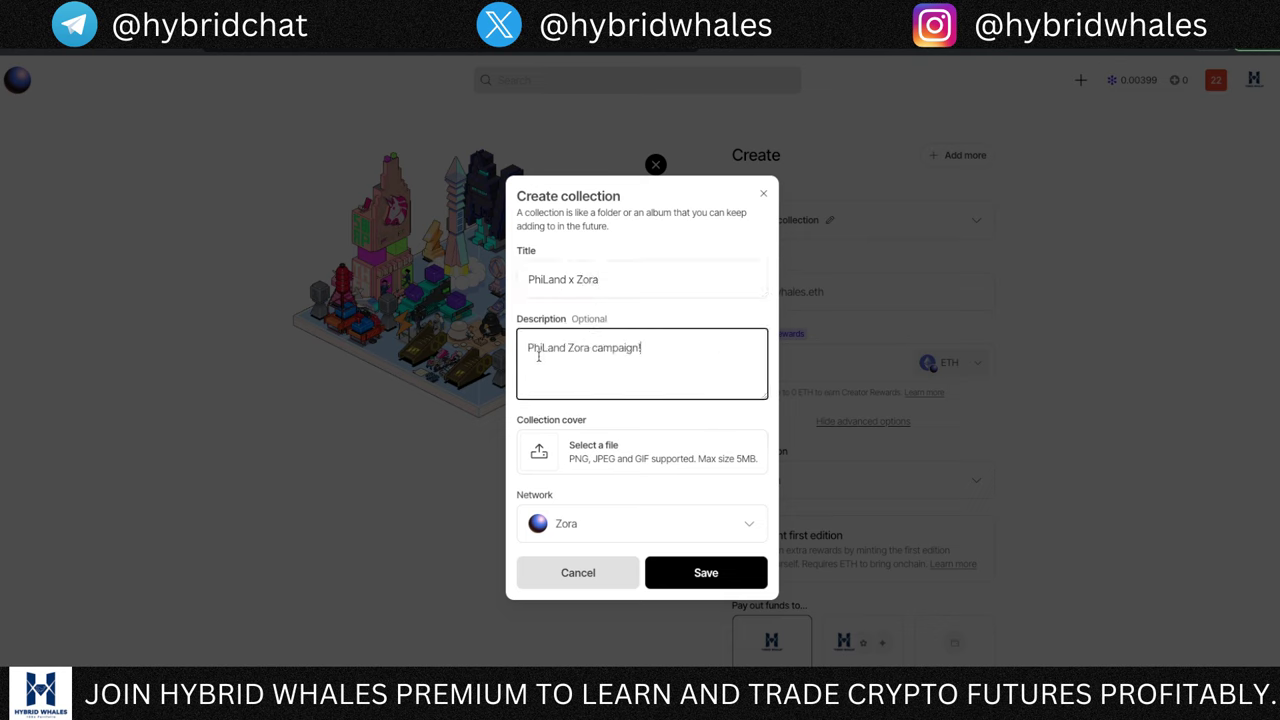
left_click(545, 482)
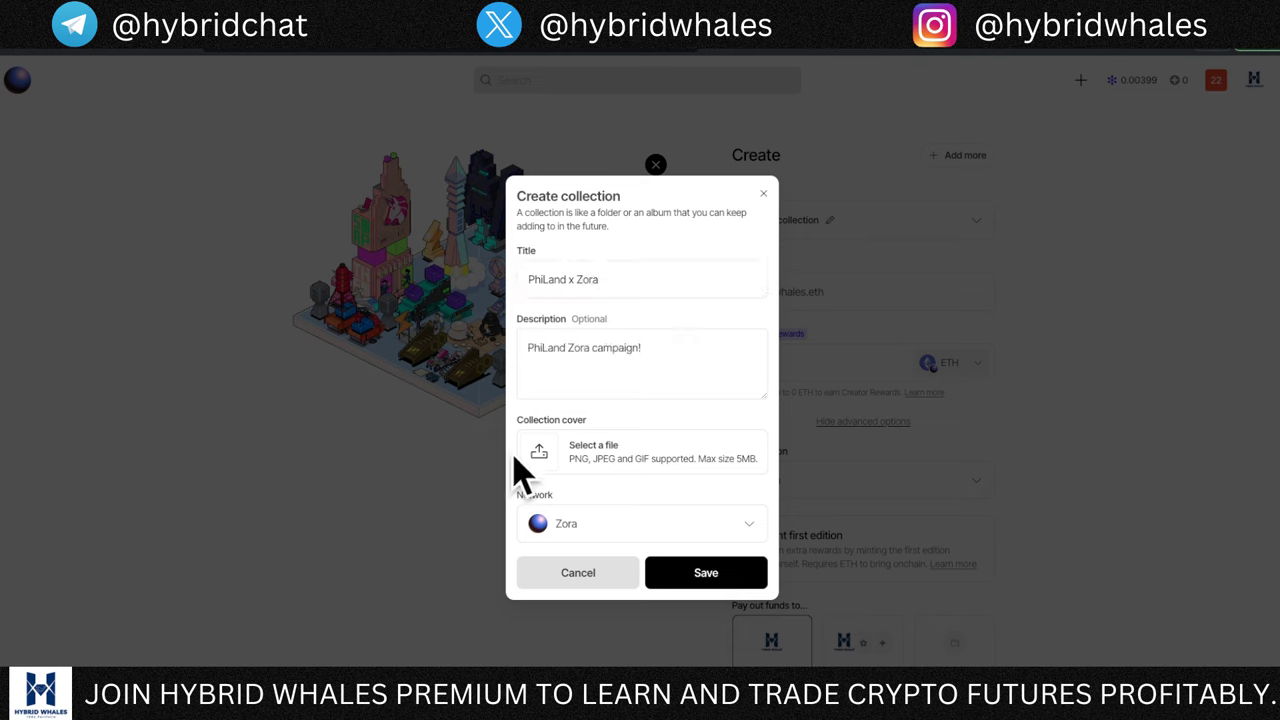
left_click(603, 455)
left_click(705, 574)
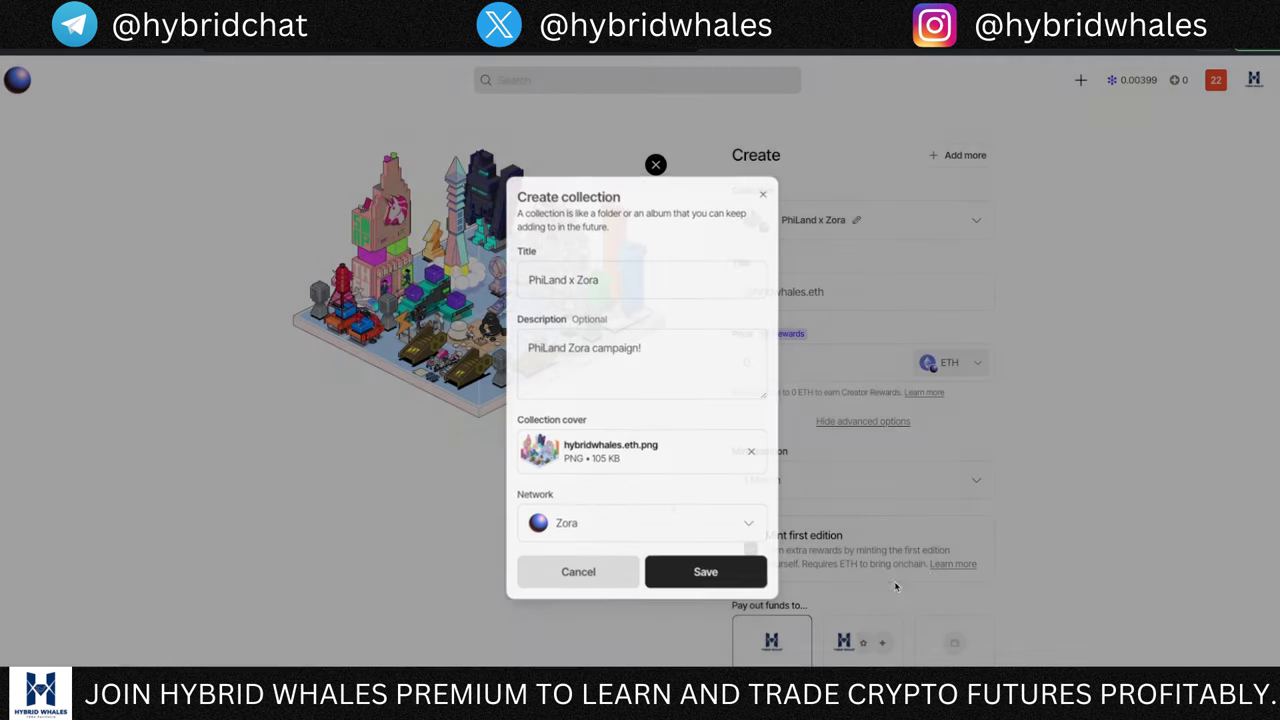
Step: Keep the price at 0 ETH, set the mint duration to 1 Week, and confirm the wallet's create-contract transaction
left_click(796, 372)
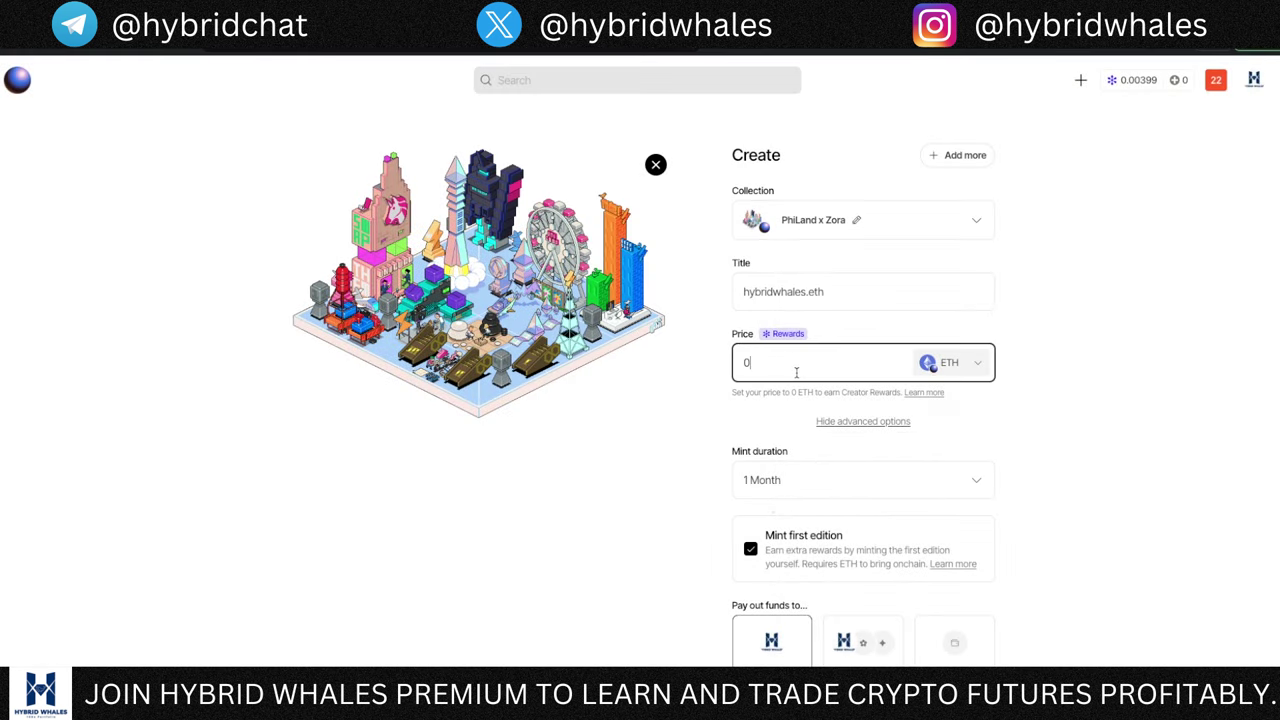
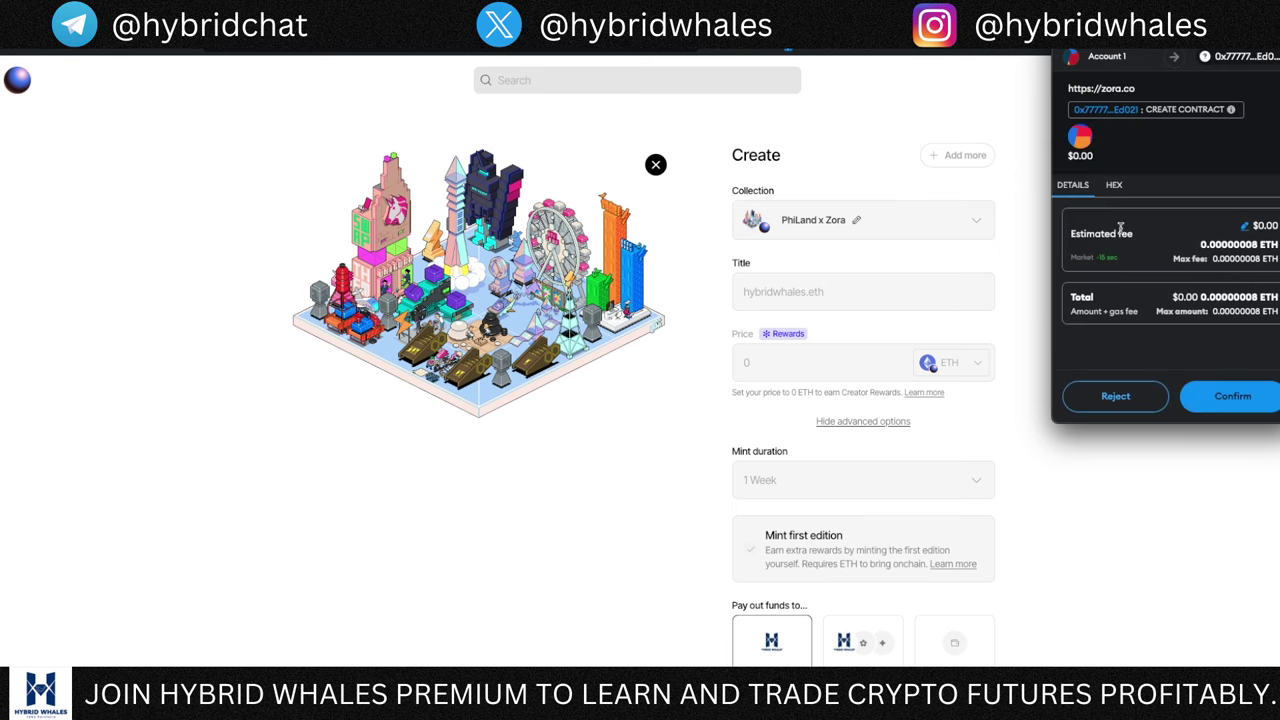
left_click(1231, 397)
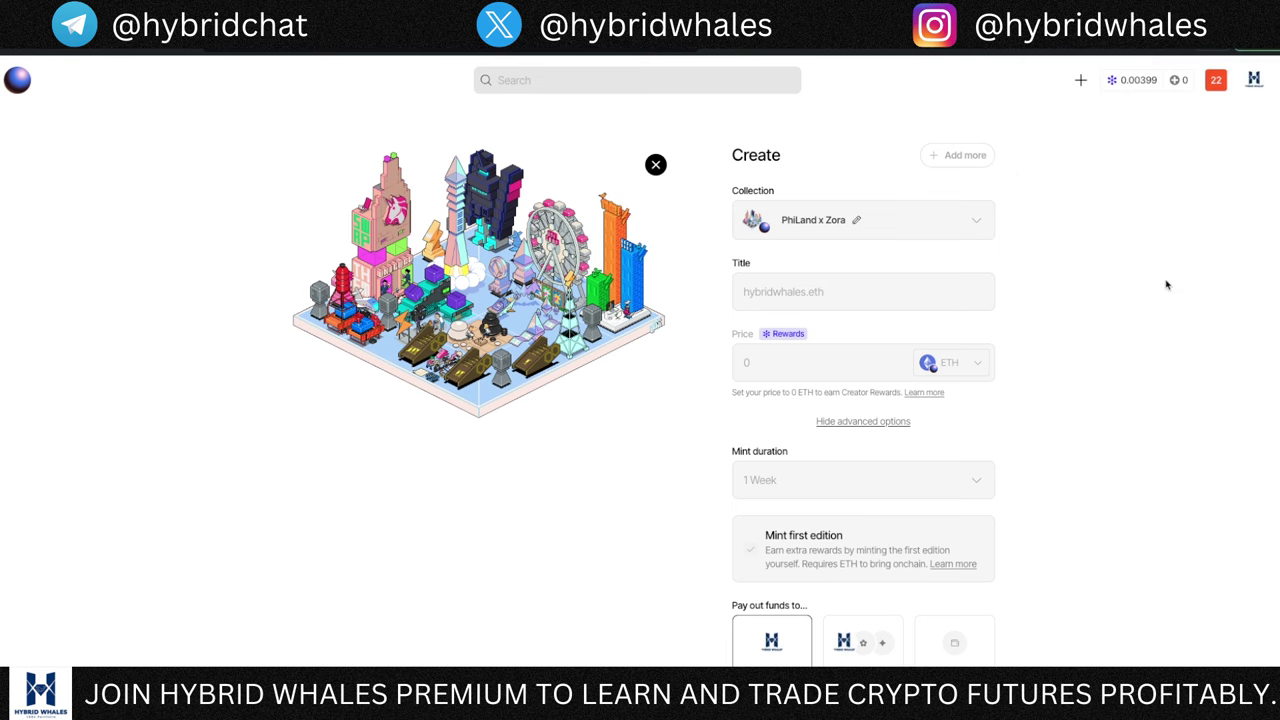
scroll(1077, 283, "down", 4)
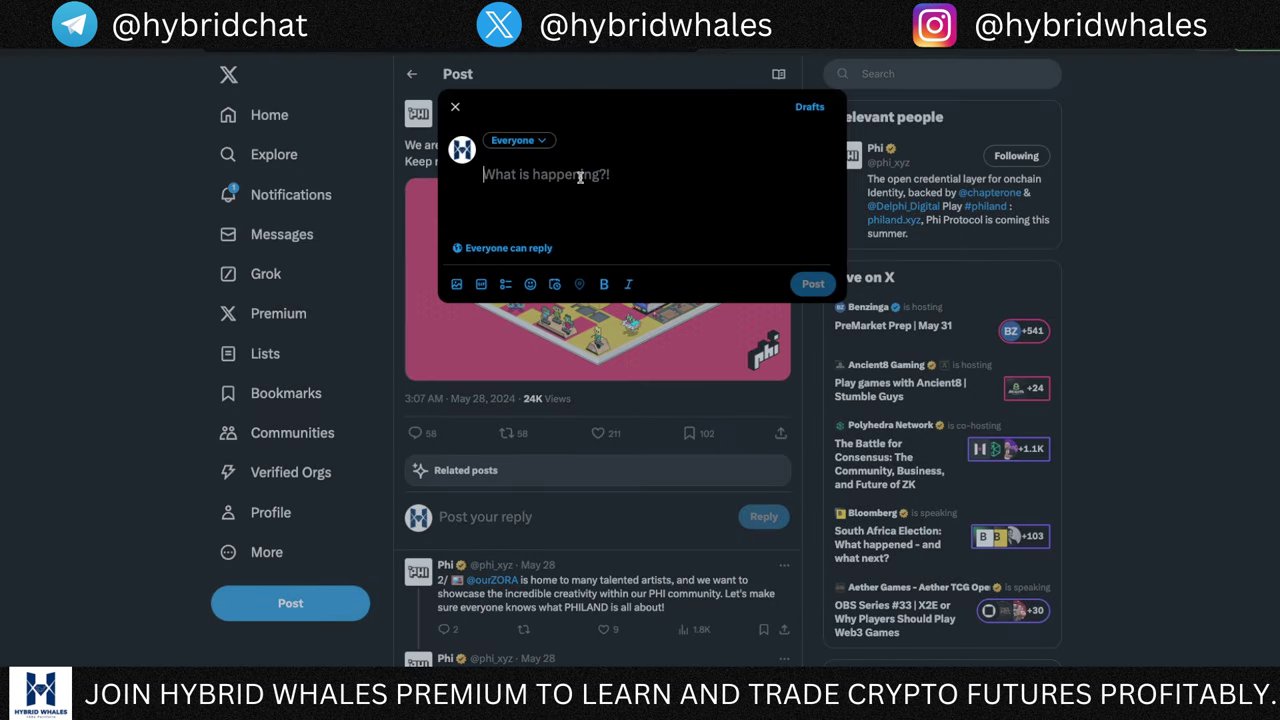
Step: Publish a post on X with the mint's Zora collect link, the hashtag #PhiLandOnZora and a mention of the Phi account
type("https://zora.co/collect/zora:0xe3f1a5d872de6d3c0504a8054d21e10ddfcb303d/1")
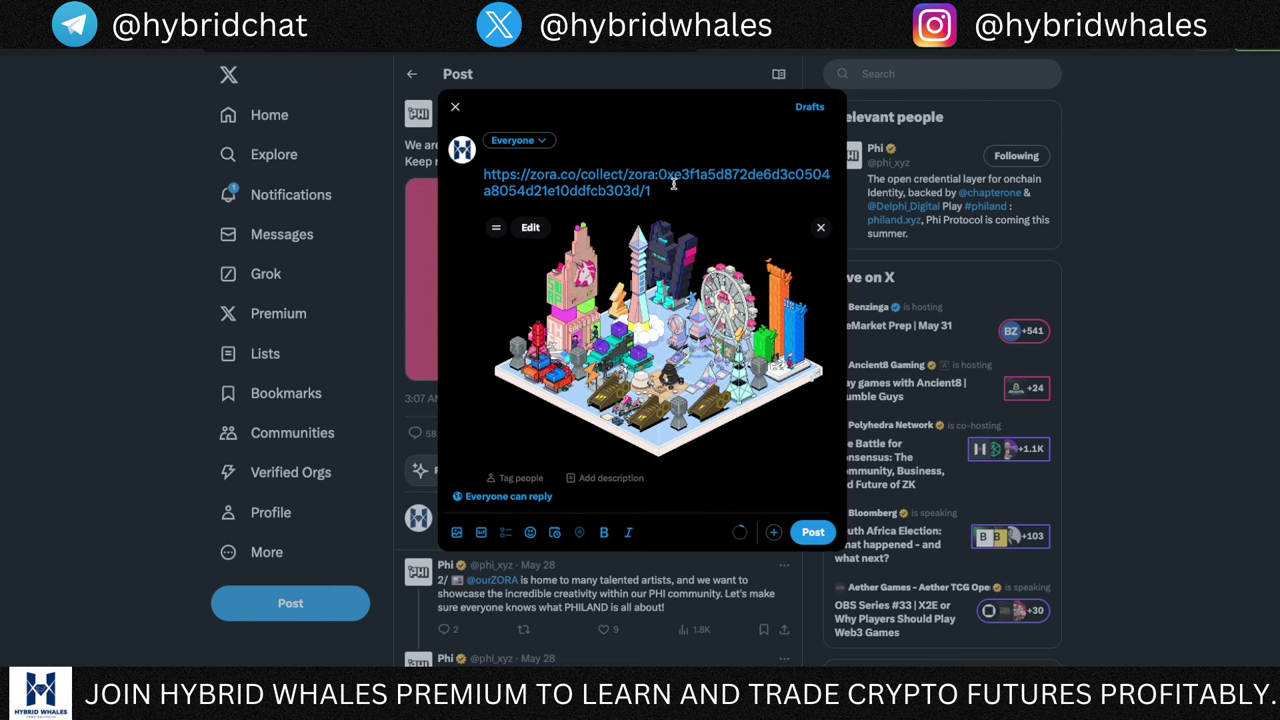
key("Return")
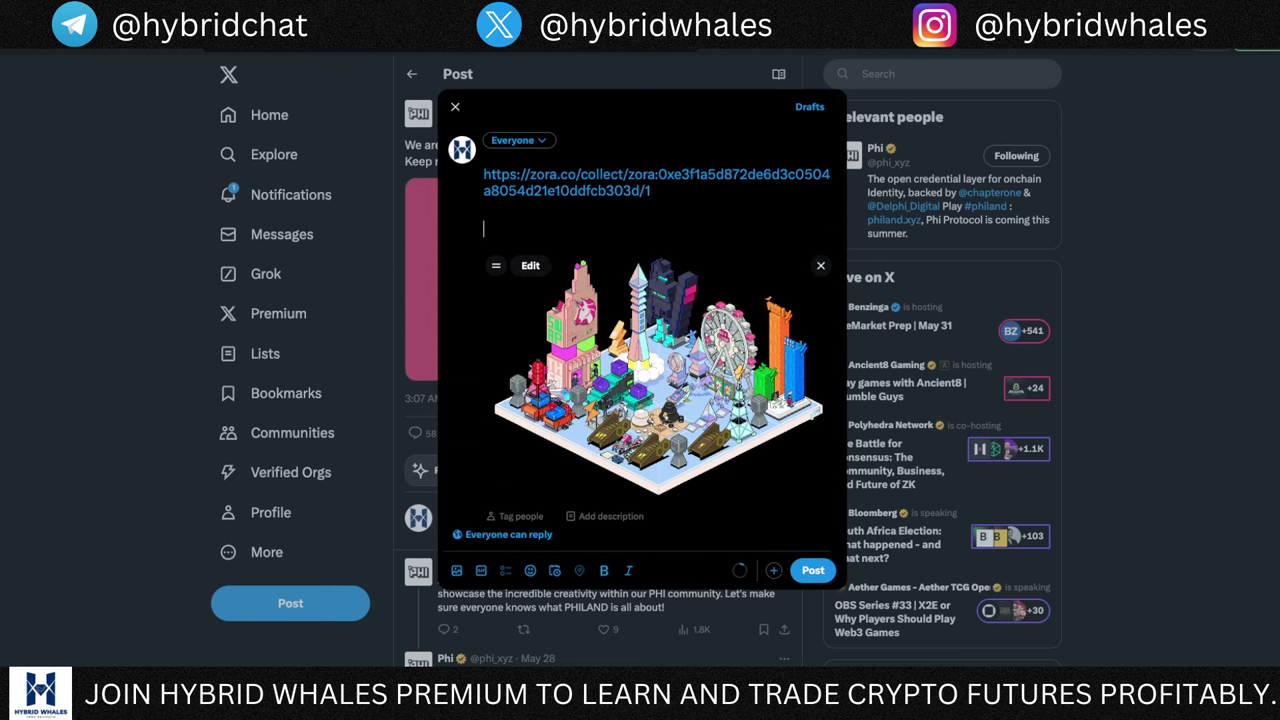
type("#PhiL")
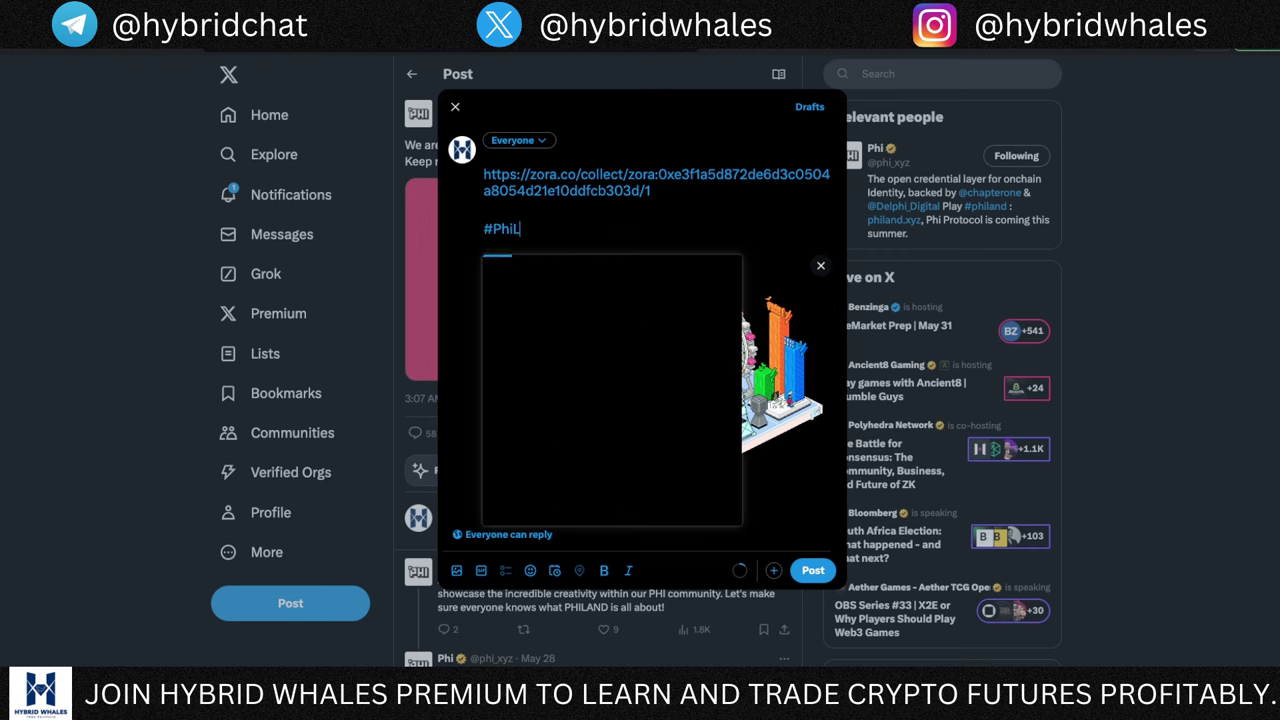
type("andOnZora @")
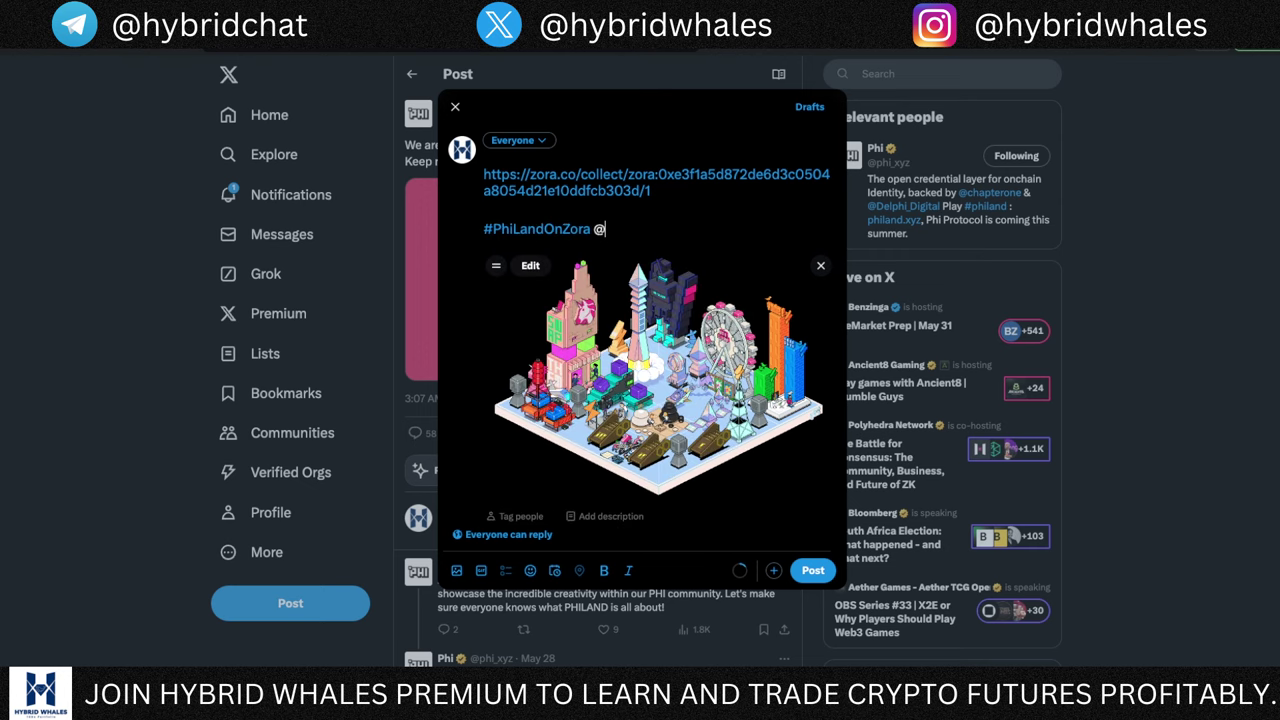
type("phi")
left_click(641, 288)
left_click(812, 571)
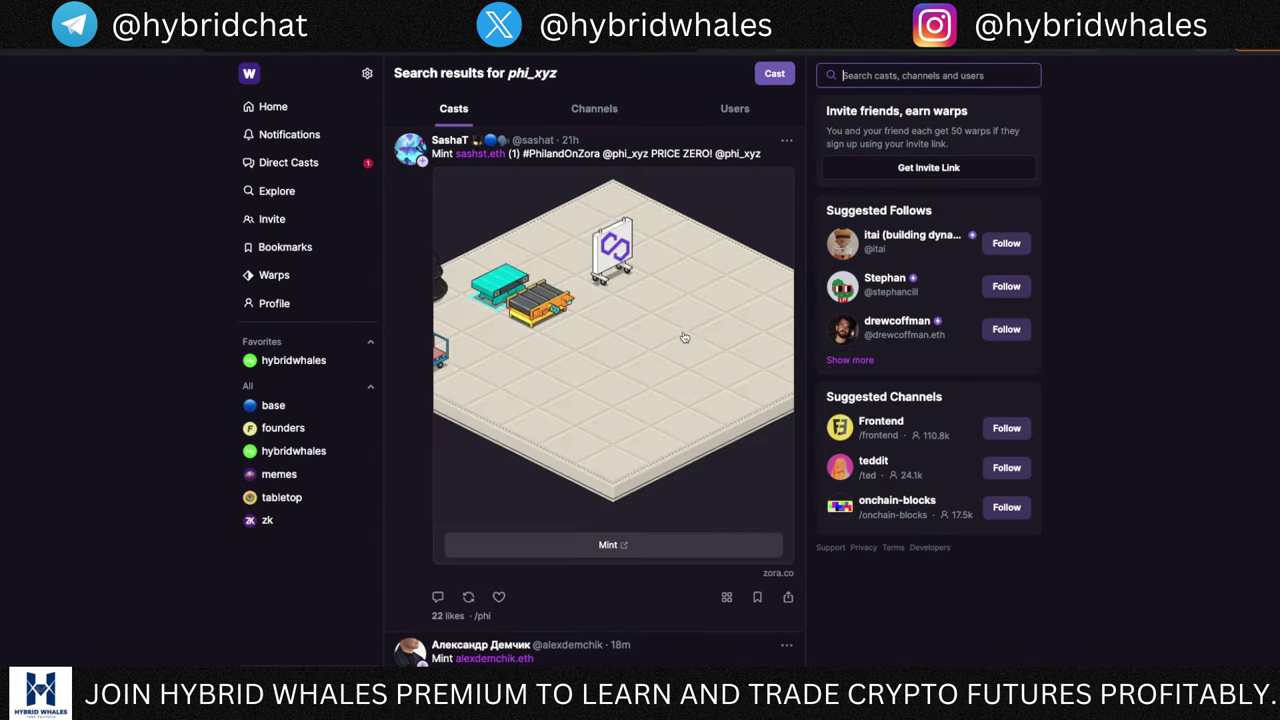
Step: Copy the mint's share link from Zora and publish it on Warpcast in a new cast with the hashtag #PhiLandOnZora
scroll(684, 338, "down", 7)
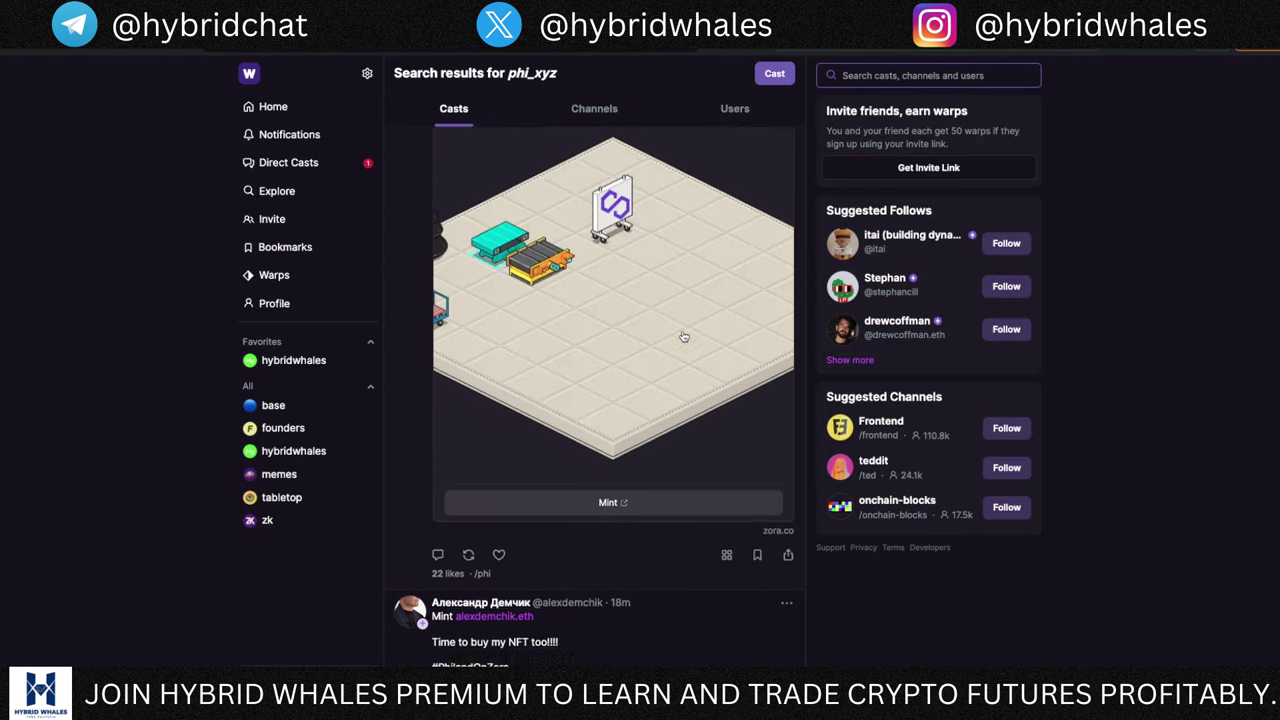
scroll(680, 327, "down", 8)
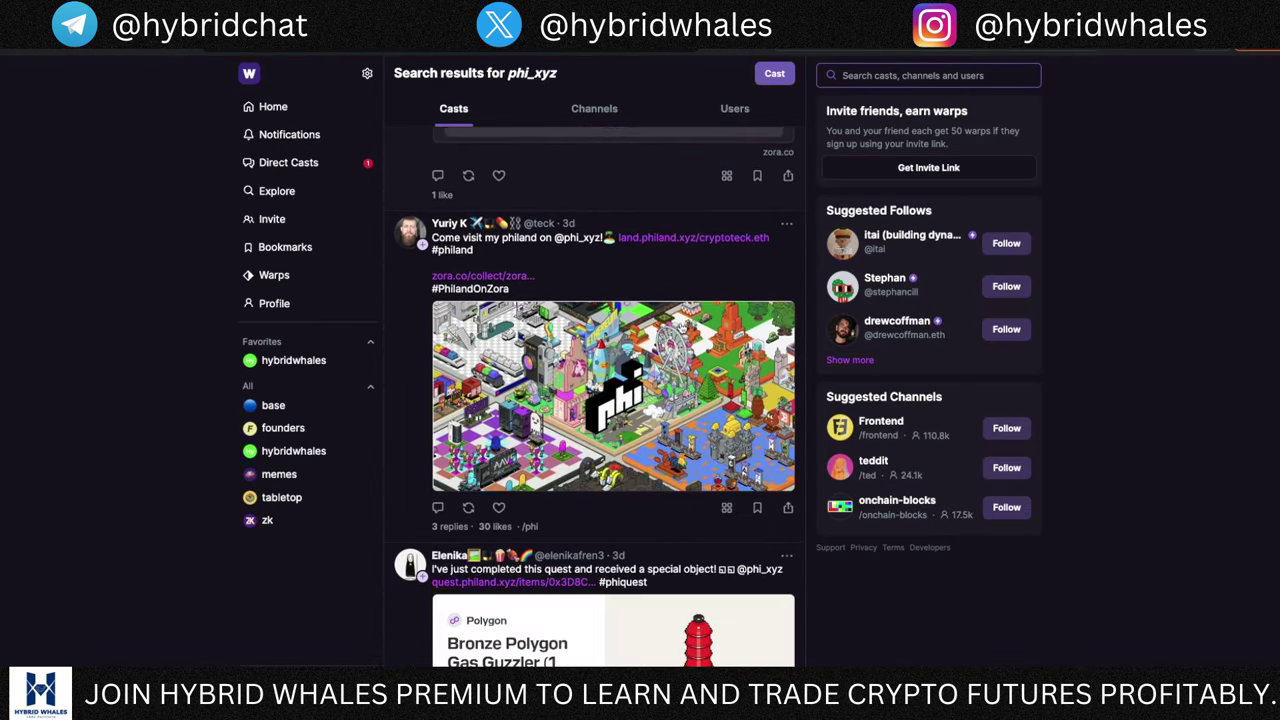
scroll(680, 327, "down", 7)
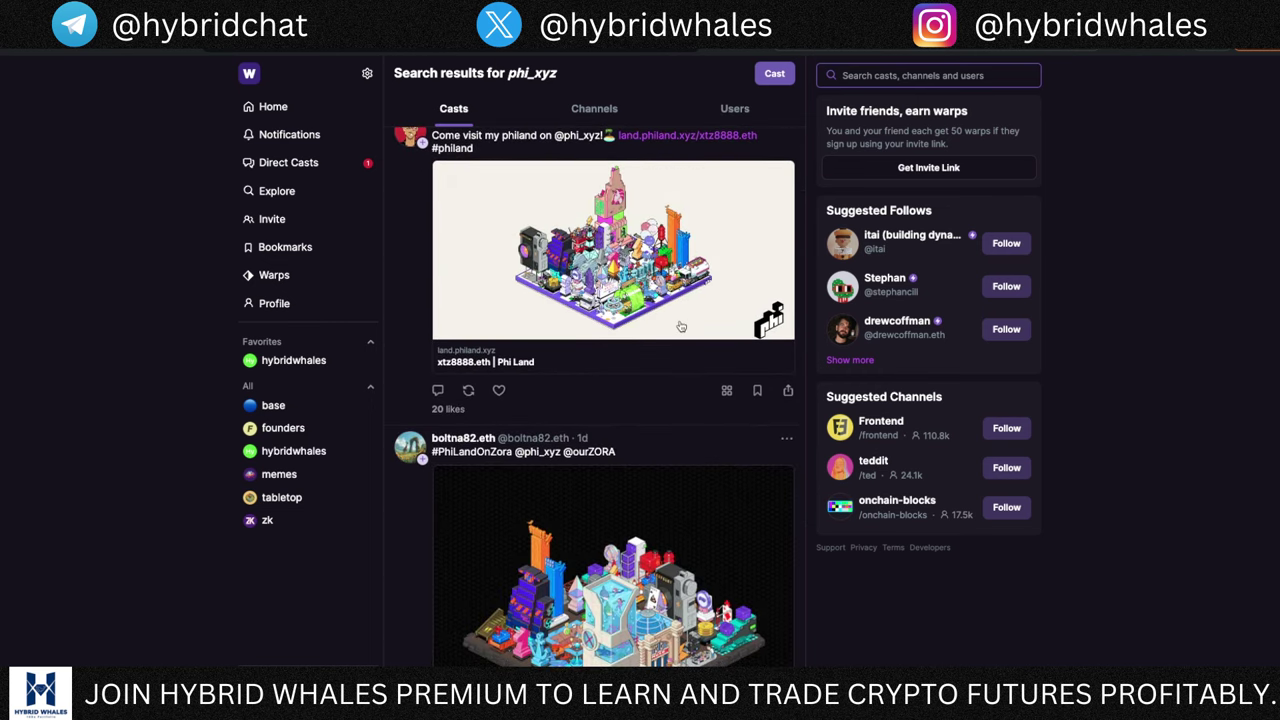
scroll(679, 324, "up", 20)
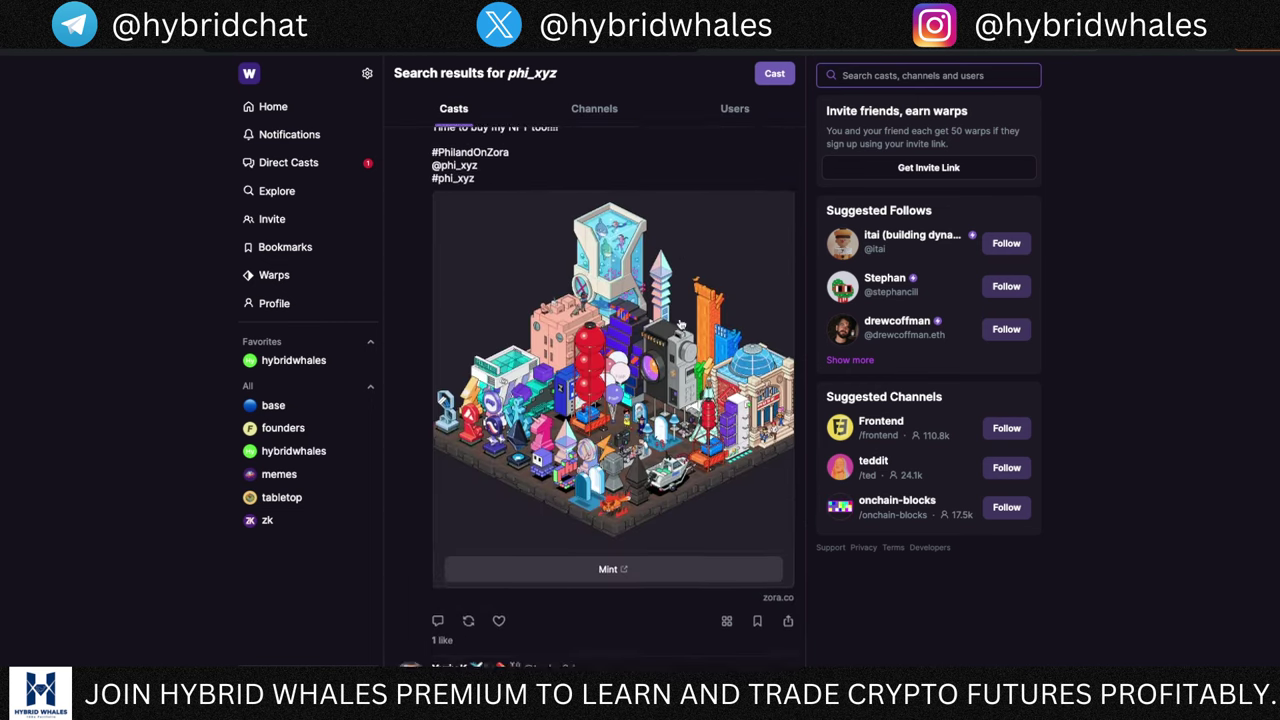
left_click(773, 75)
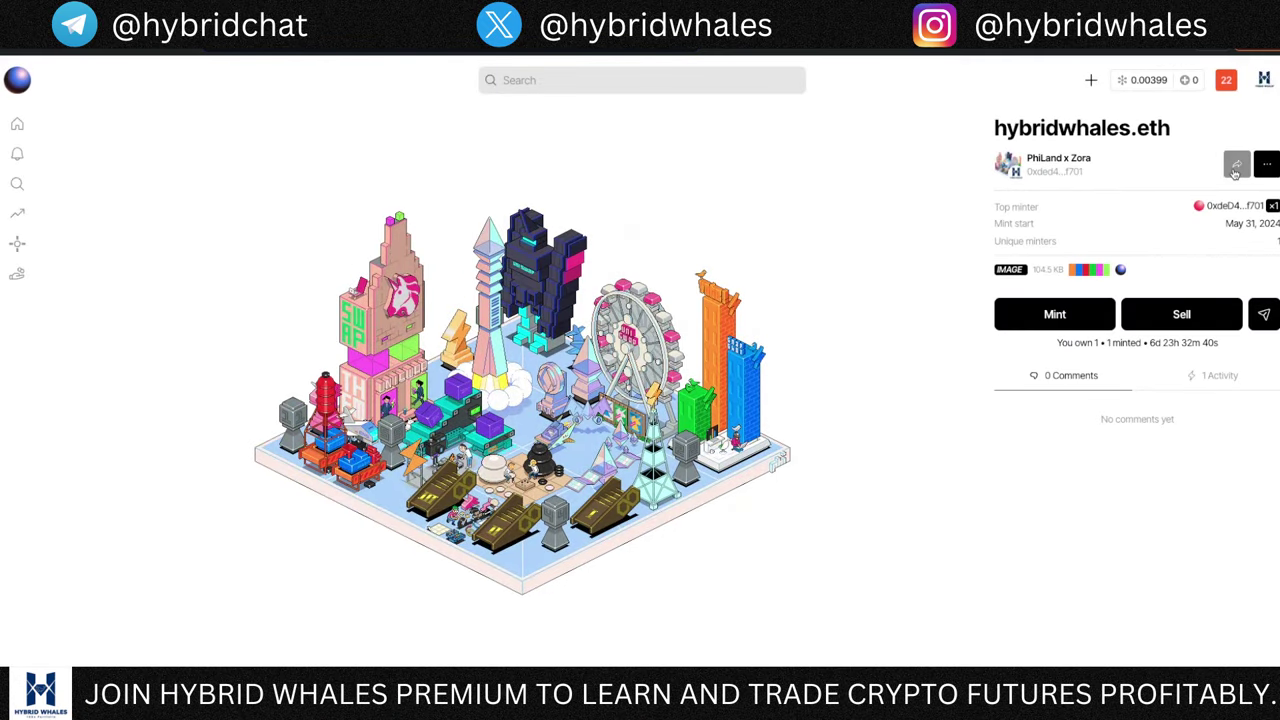
left_click(1237, 165)
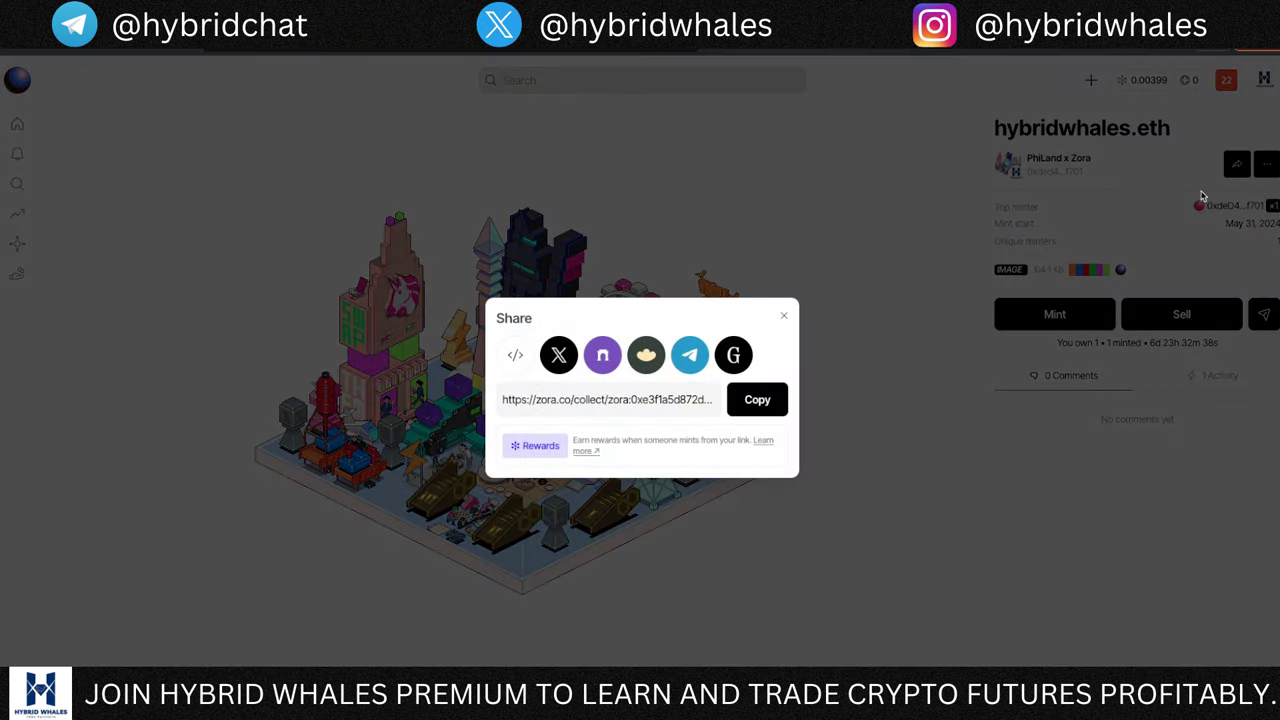
left_click(786, 411)
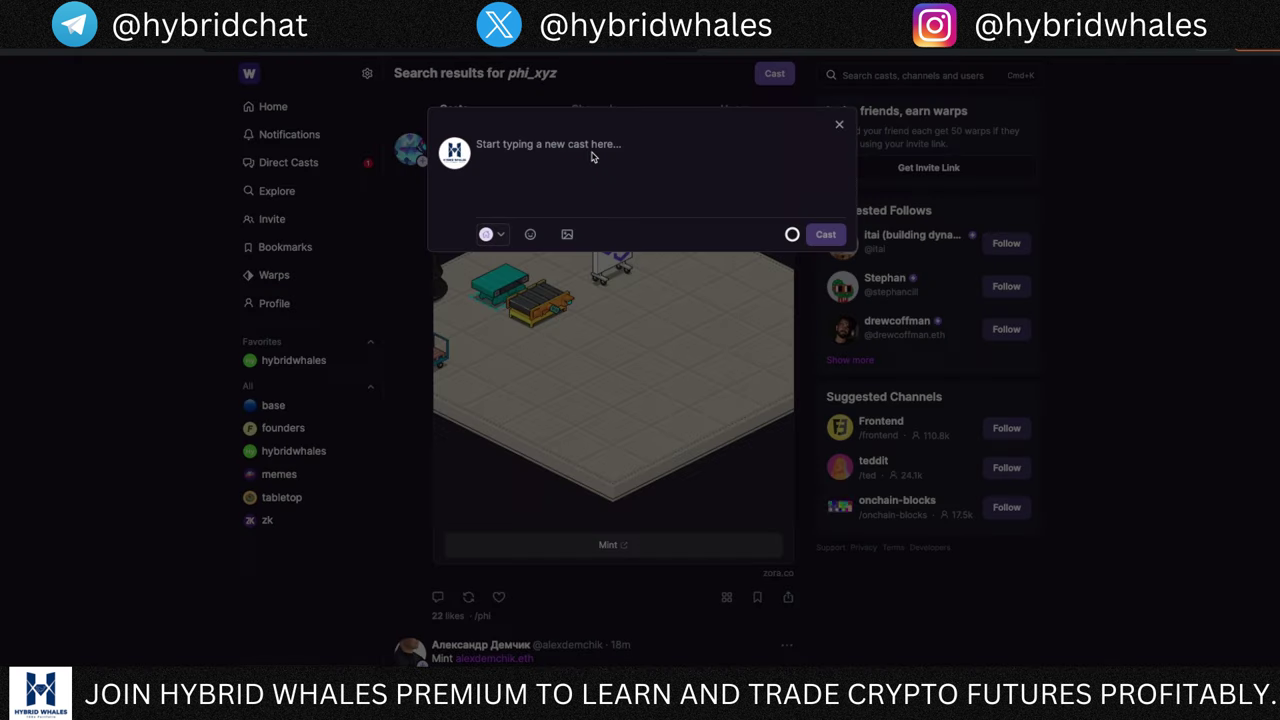
key("ctrl+v")
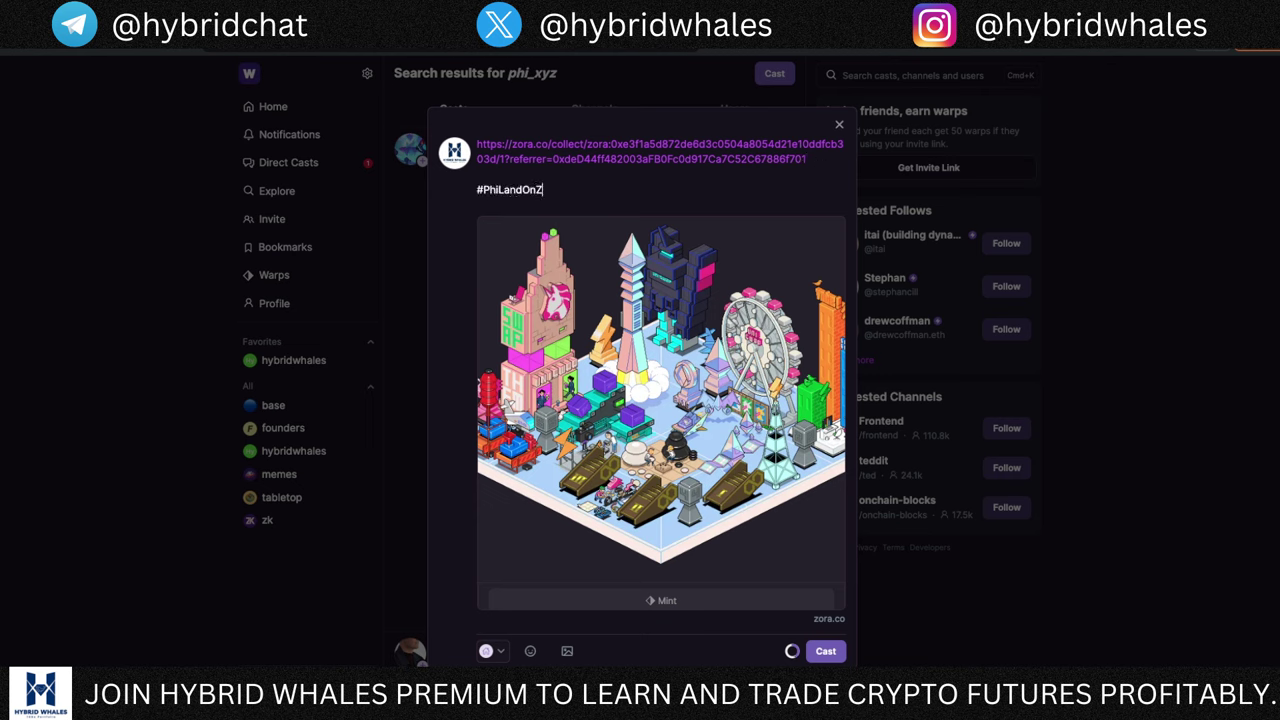
type("a")
left_click(825, 651)
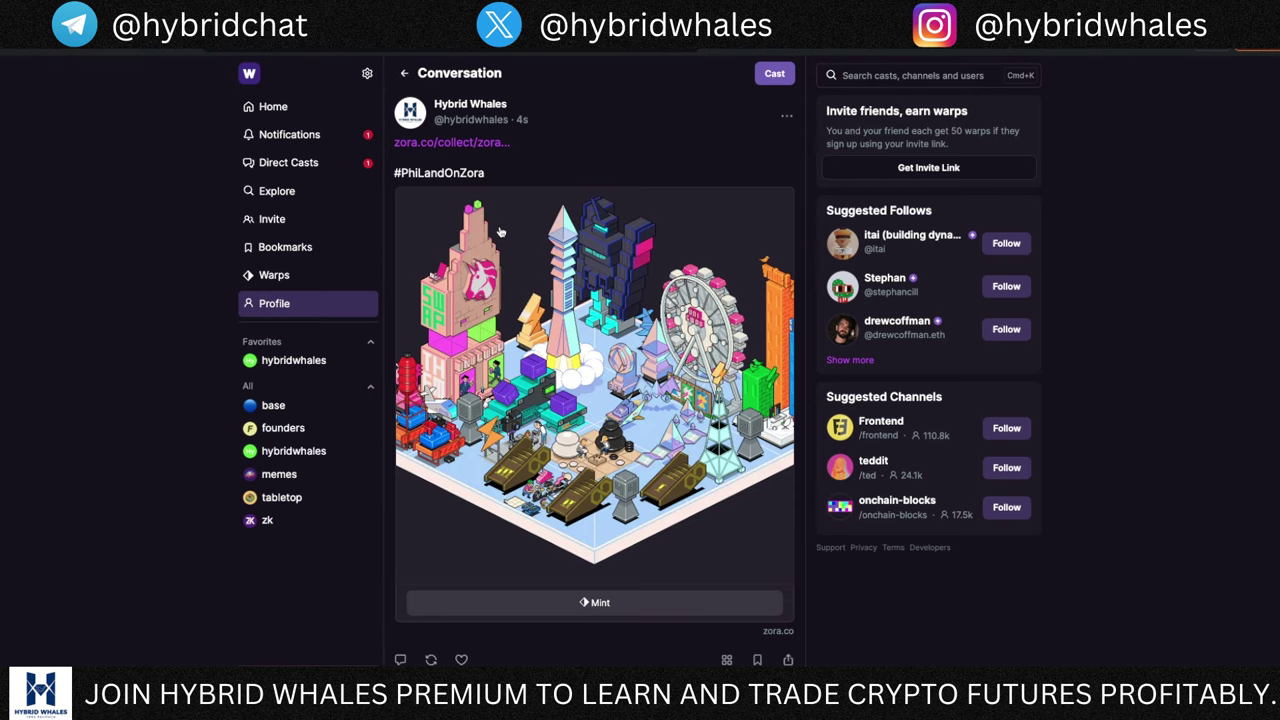
Step: Open the Warps page on Warpcast and check the account's warps balance
left_click(266, 277)
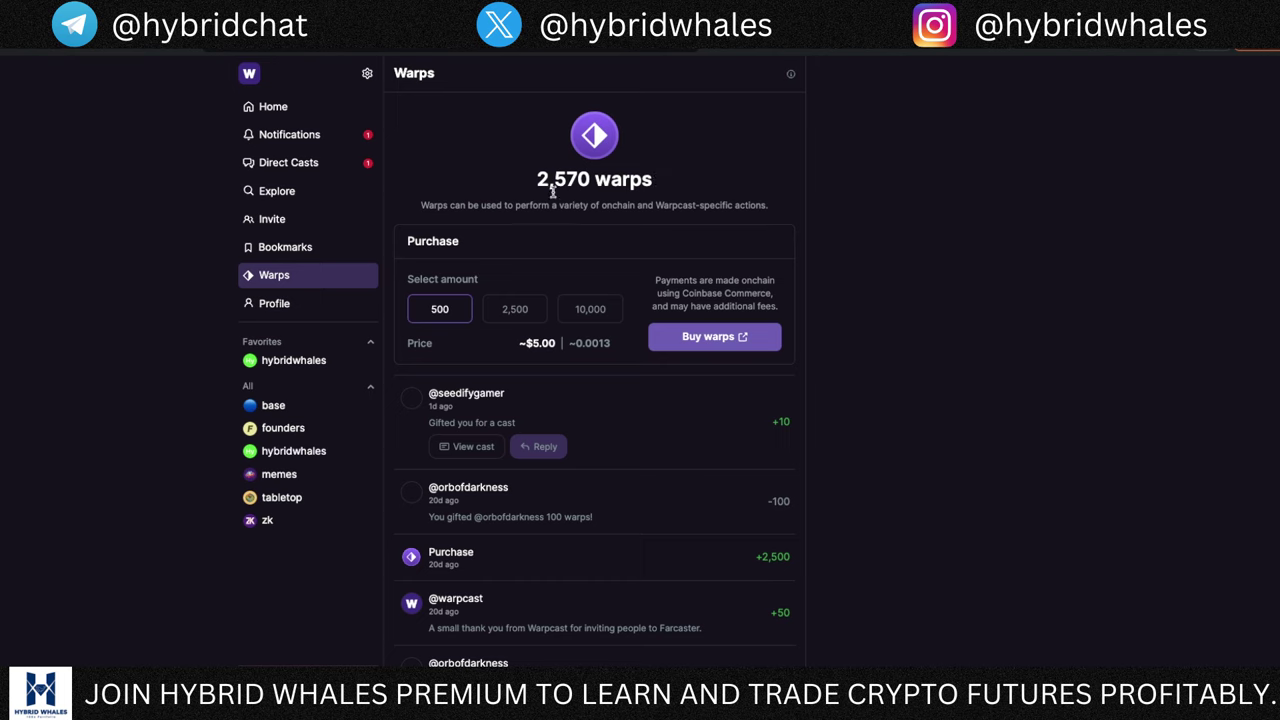
left_click_drag(537, 179, 638, 180)
left_click(638, 180)
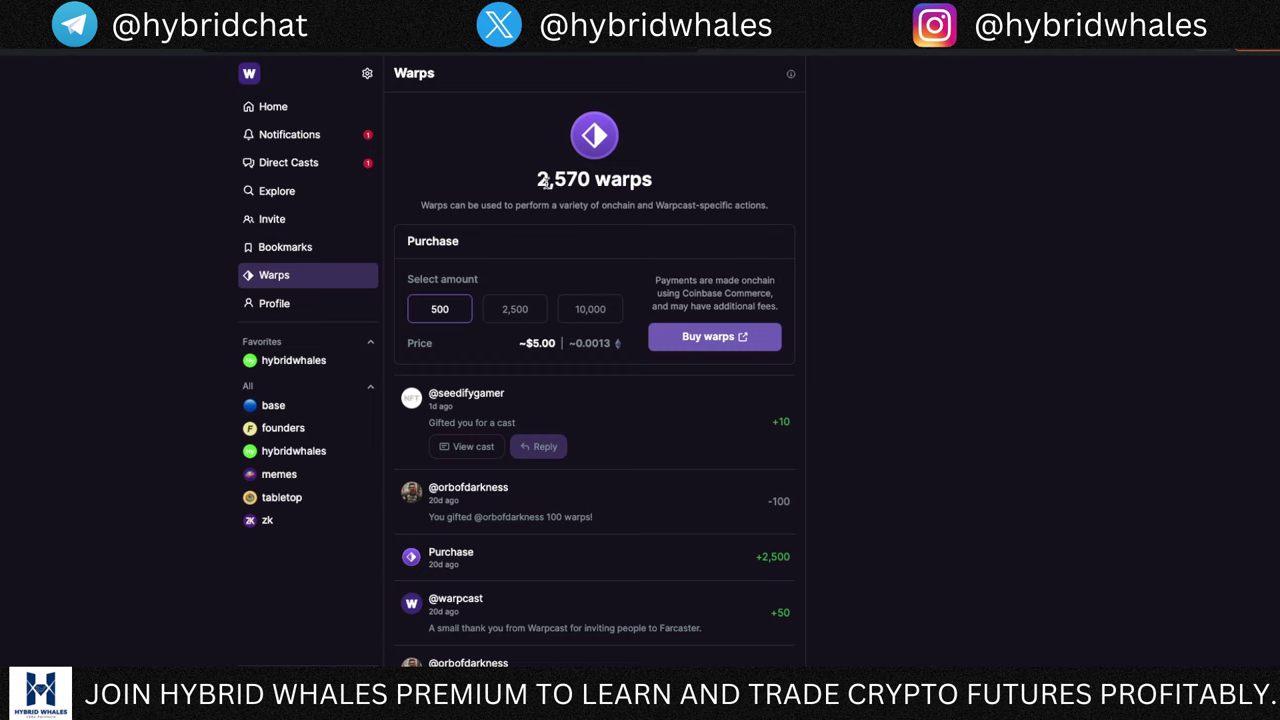
left_click_drag(546, 180, 610, 182)
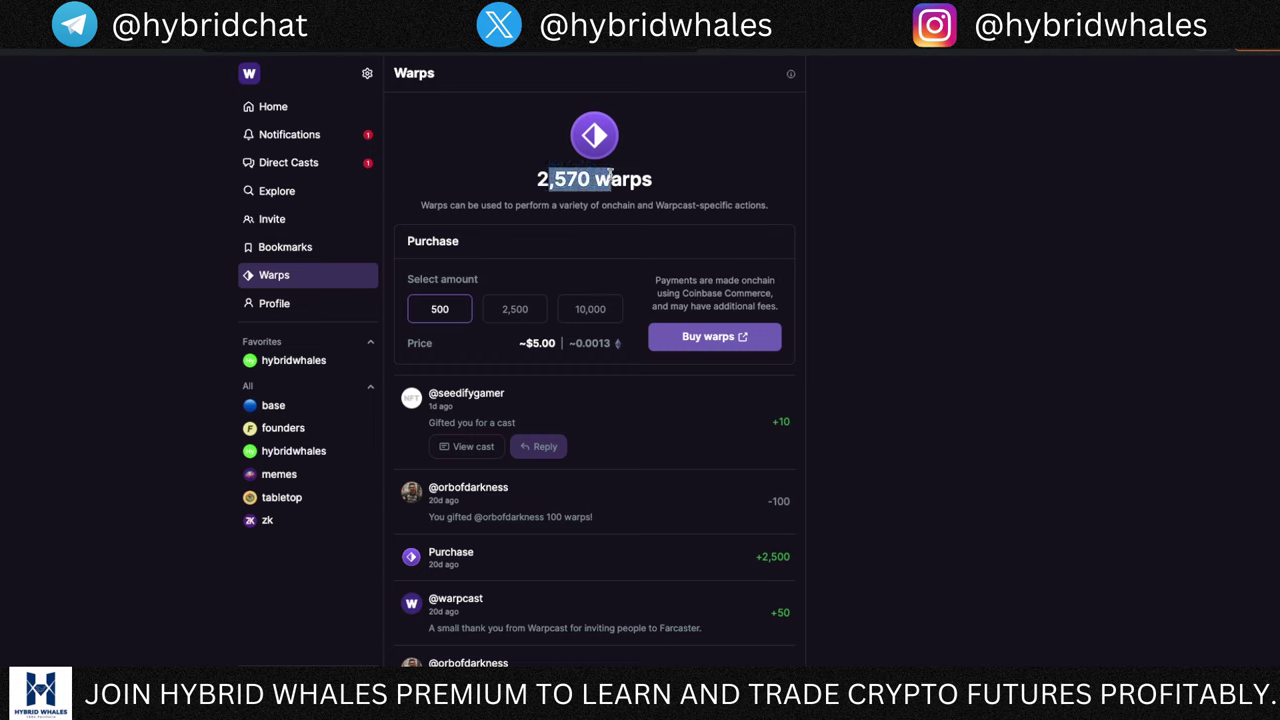
left_click(611, 186)
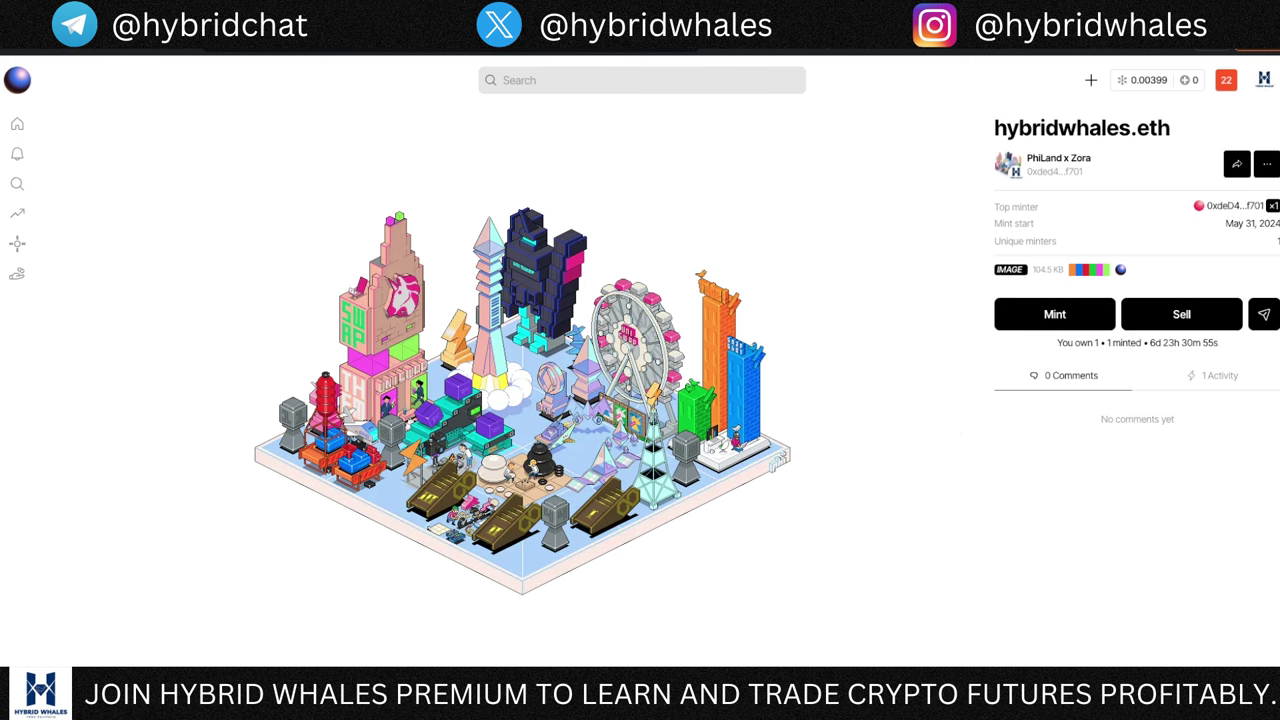
Step: Switch to Telegram, find the earlier $JEJE call in the Hybrid Whales DEGENS channel, and view its chart image
key("super+Tab")
left_click_drag(687, 142, 699, 63)
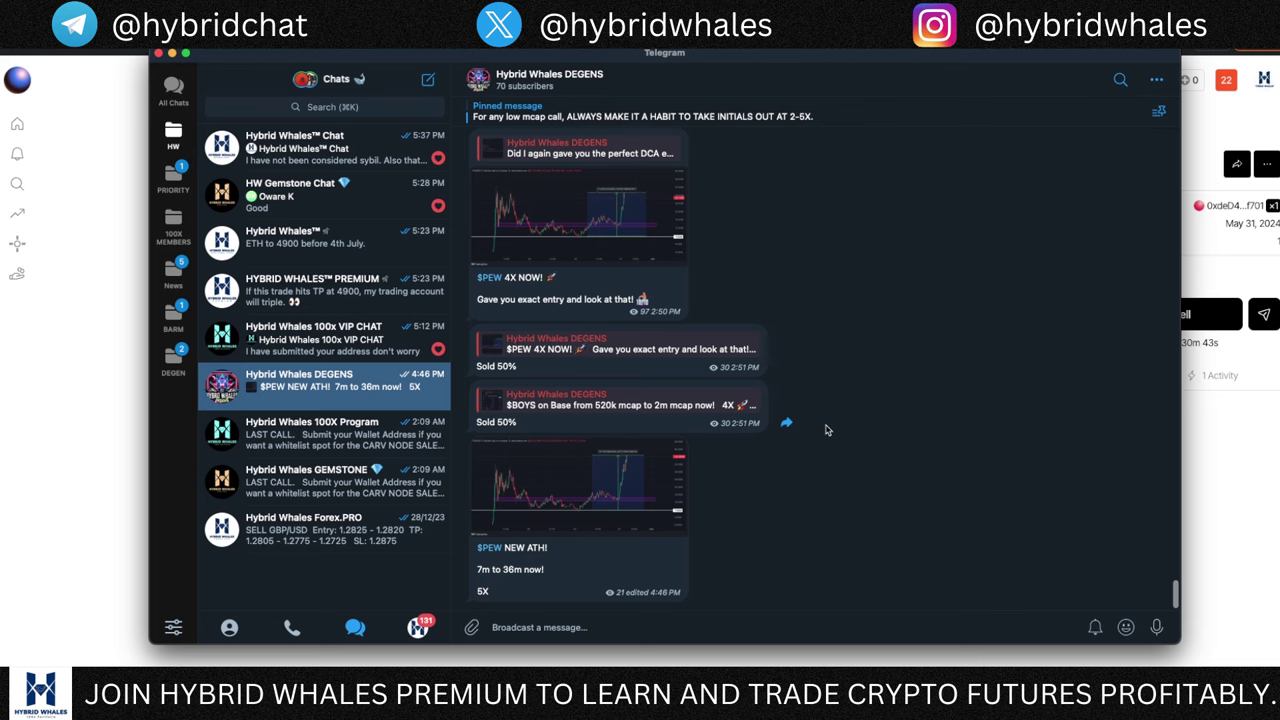
scroll(826, 430, "up", 10)
scroll(770, 310, "up", 10)
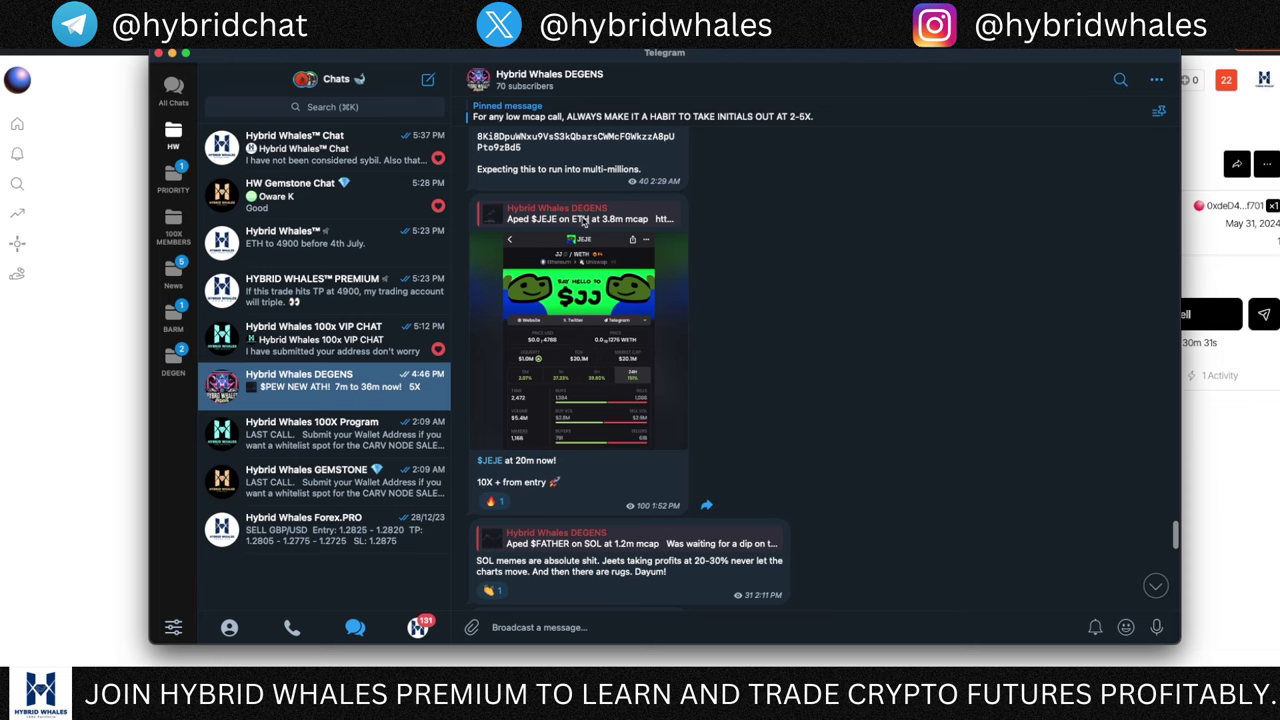
scroll(610, 248, "up", 10)
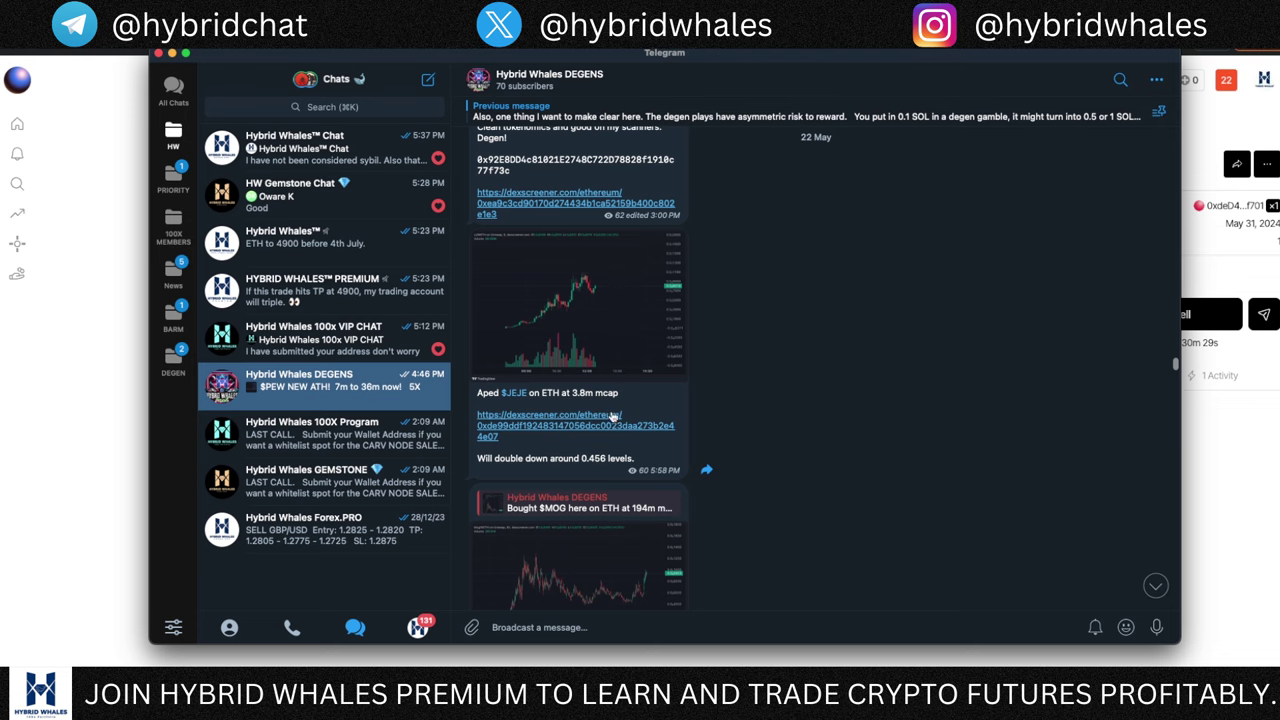
left_click_drag(494, 458, 550, 458)
double_click(591, 458)
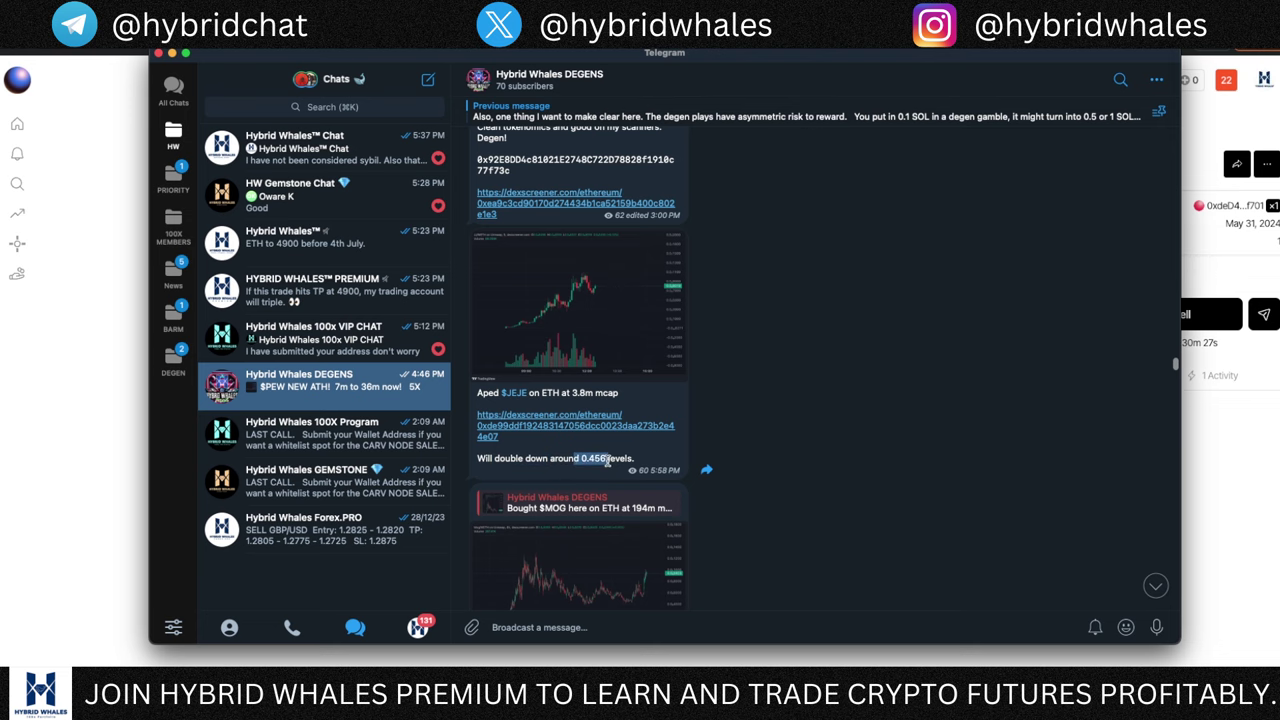
left_click(637, 322)
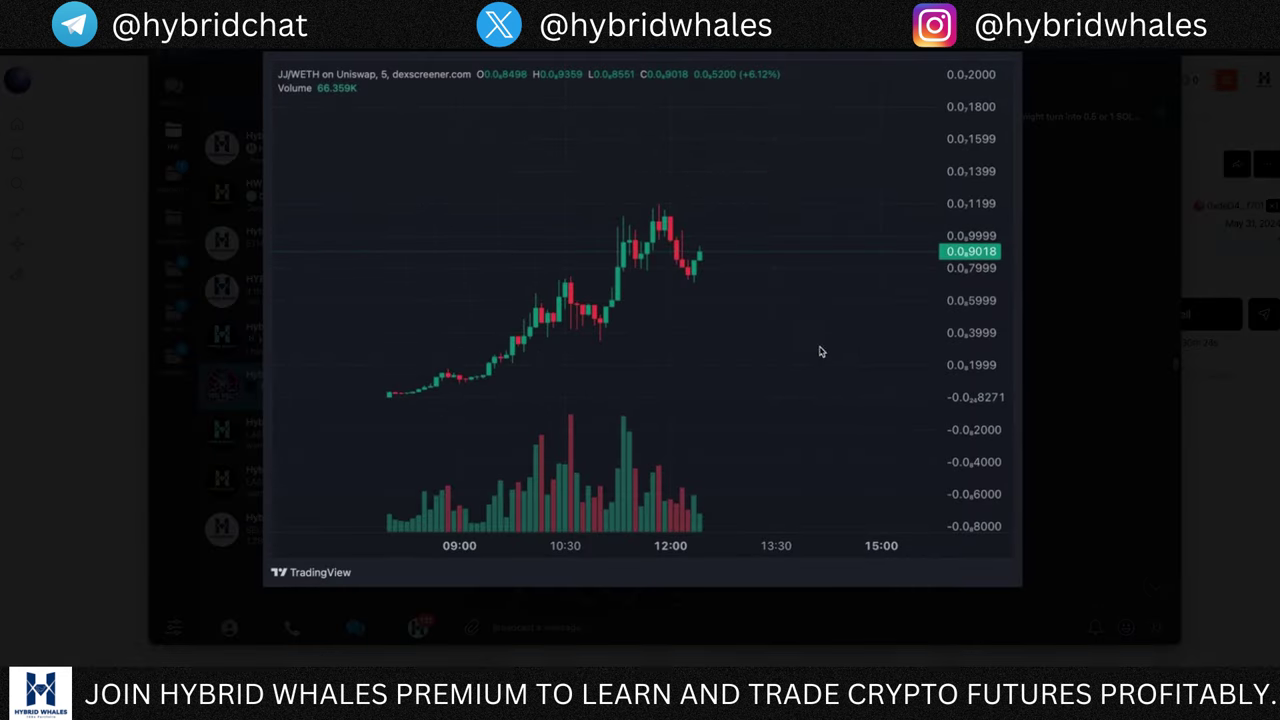